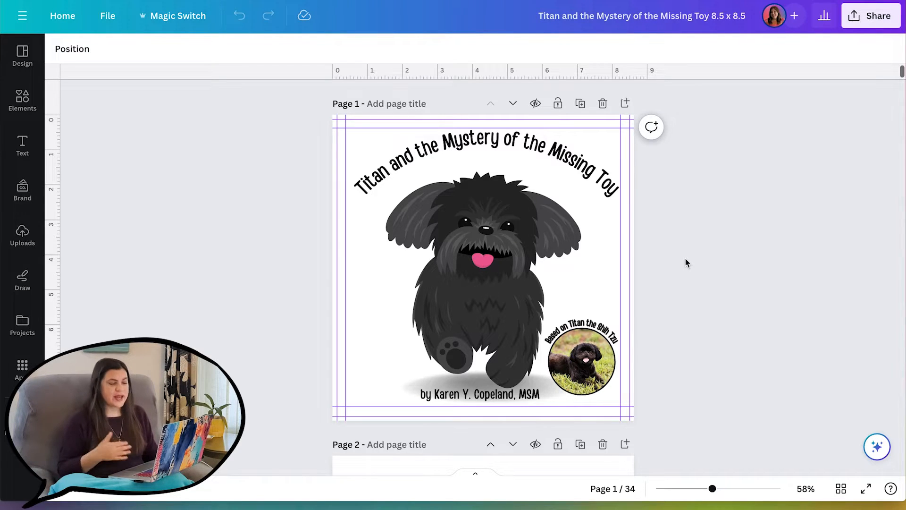
- Review the book from the cover to page 9, comparing the illustrated page 6 with the text-only pages 7 to 9
{"action": "scroll", "coordinate": [687, 263], "scroll_direction": "down", "scroll_amount": 20}
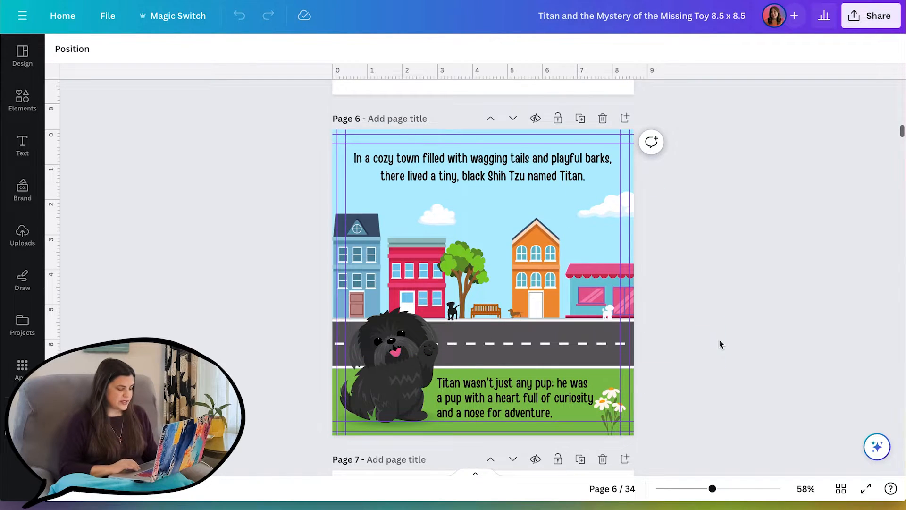
{"action": "scroll", "coordinate": [719, 342], "scroll_direction": "down", "scroll_amount": 5}
{"action": "scroll", "coordinate": [719, 344], "scroll_direction": "down", "scroll_amount": 2}
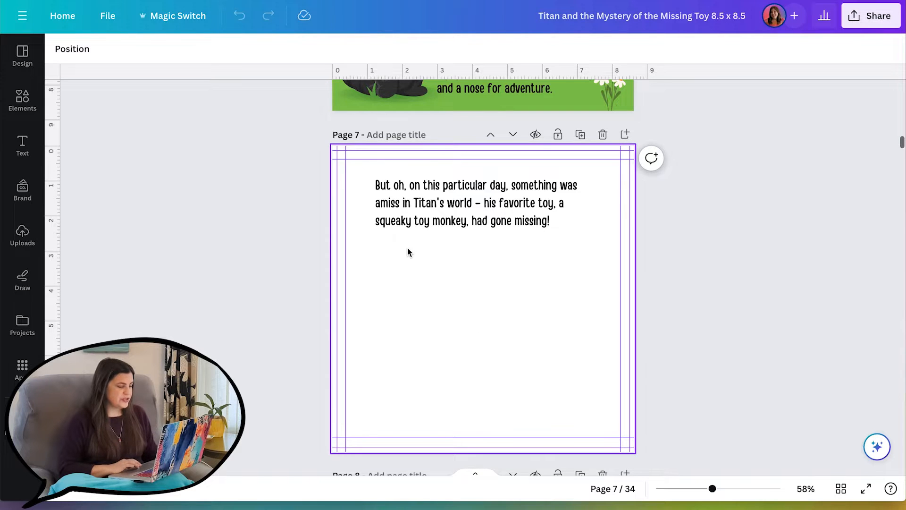
{"action": "scroll", "coordinate": [408, 249], "scroll_direction": "up", "scroll_amount": 1}
{"action": "scroll", "coordinate": [407, 249], "scroll_direction": "up", "scroll_amount": 6}
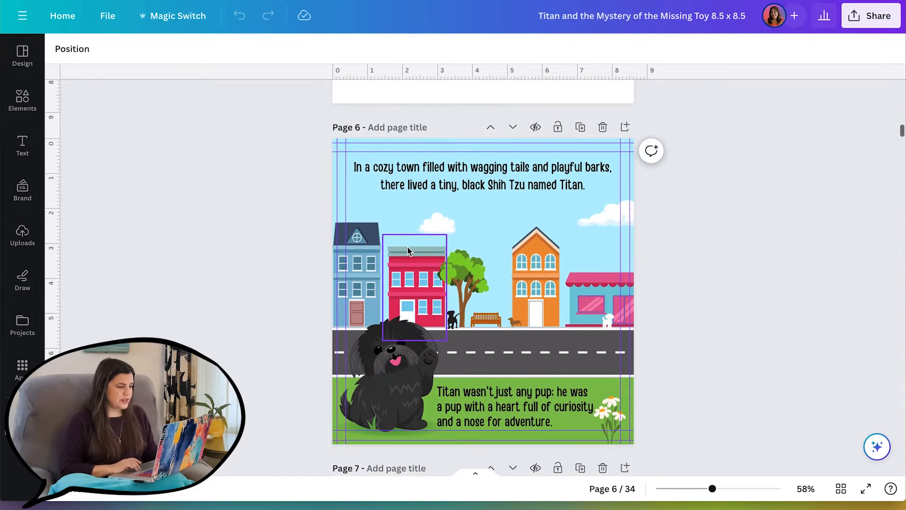
{"action": "scroll", "coordinate": [407, 249], "scroll_direction": "down", "scroll_amount": 3}
{"action": "scroll", "coordinate": [407, 247], "scroll_direction": "down", "scroll_amount": 8}
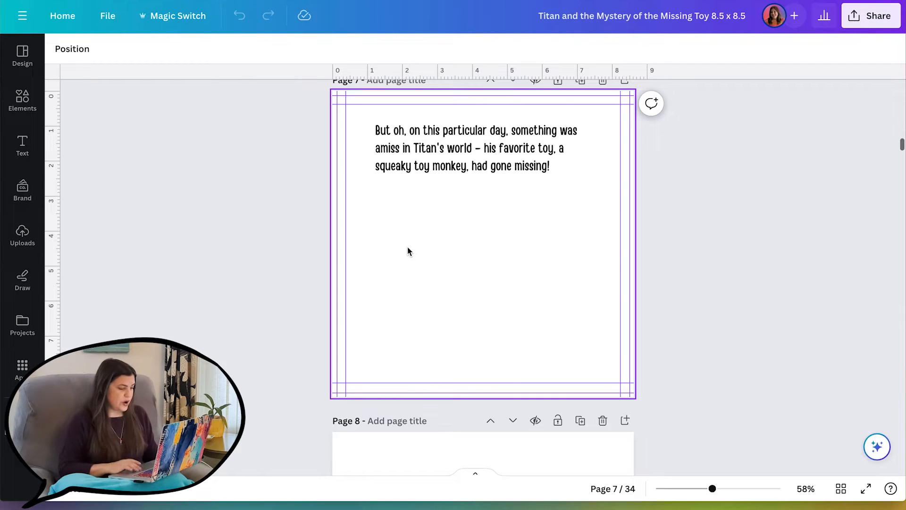
{"action": "scroll", "coordinate": [408, 248], "scroll_direction": "down", "scroll_amount": 10}
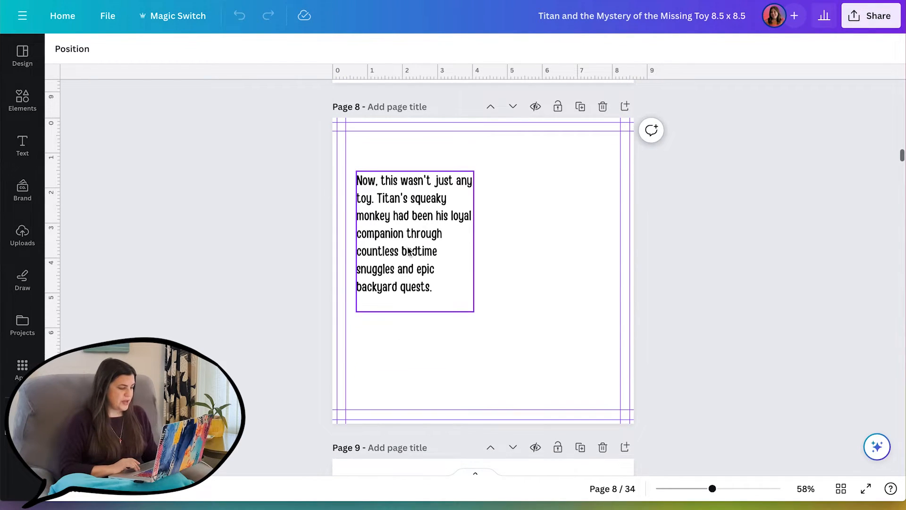
{"action": "scroll", "coordinate": [409, 250], "scroll_direction": "down", "scroll_amount": 12}
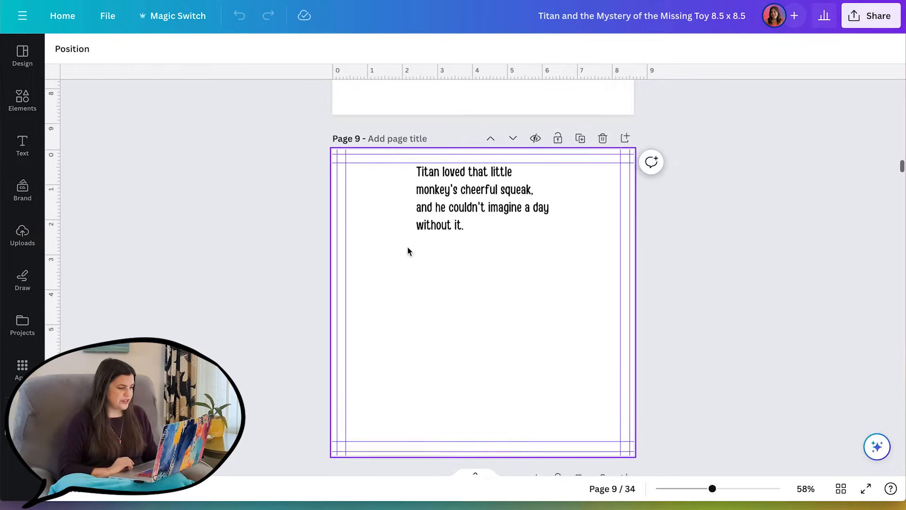
- Compare the layouts of pages 6 to 9, checking where the text sits and how much space is left for illustrations
{"action": "scroll", "coordinate": [409, 250], "scroll_direction": "up", "scroll_amount": 5}
{"action": "scroll", "coordinate": [408, 251], "scroll_direction": "up", "scroll_amount": 5}
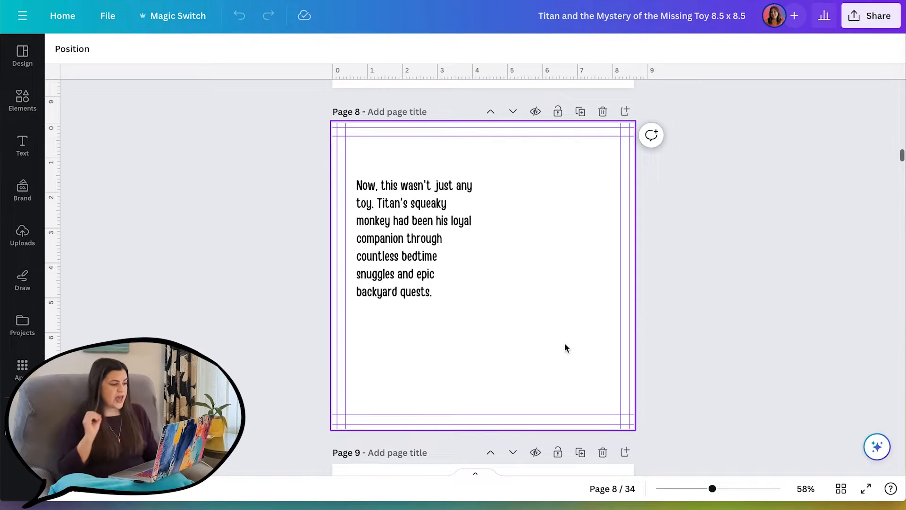
{"action": "scroll", "coordinate": [565, 344], "scroll_direction": "down", "scroll_amount": 5}
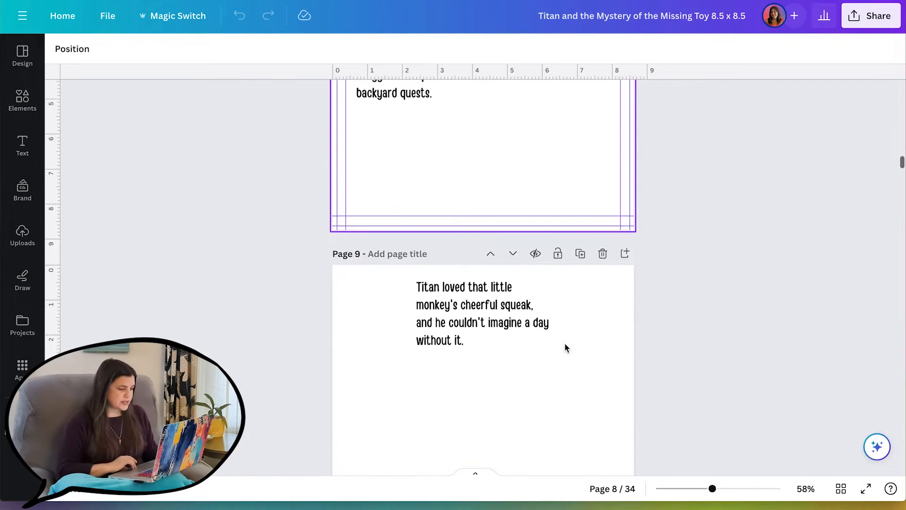
{"action": "scroll", "coordinate": [565, 349], "scroll_direction": "down", "scroll_amount": 2}
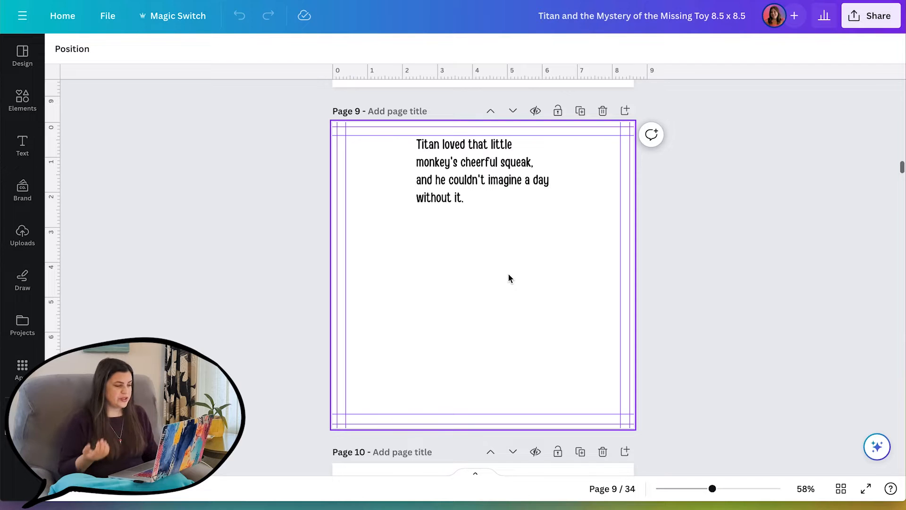
{"action": "scroll", "coordinate": [509, 278], "scroll_direction": "up", "scroll_amount": 1}
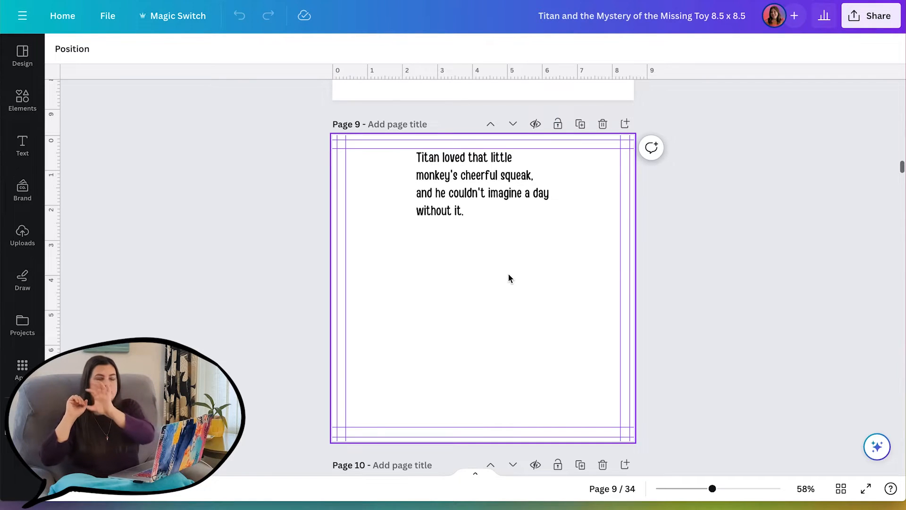
{"action": "scroll", "coordinate": [555, 279], "scroll_direction": "up", "scroll_amount": 5}
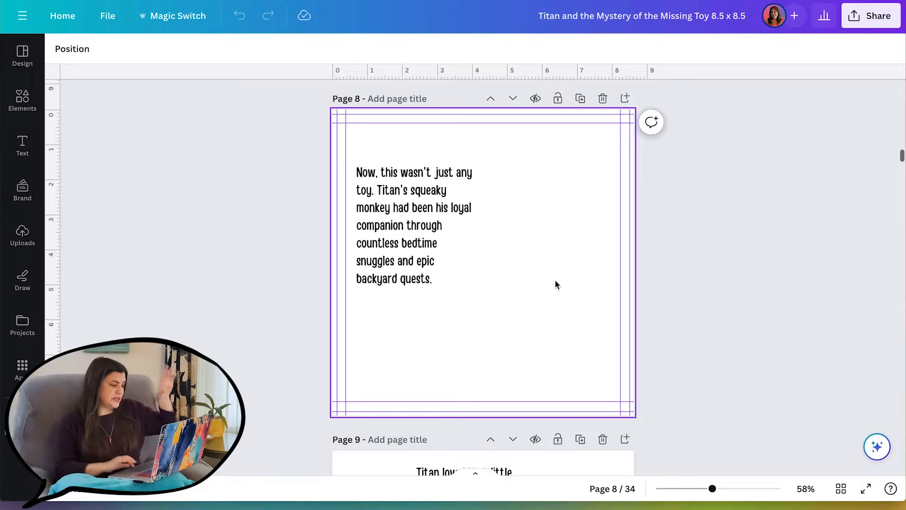
{"action": "left_click", "coordinate": [427, 301]}
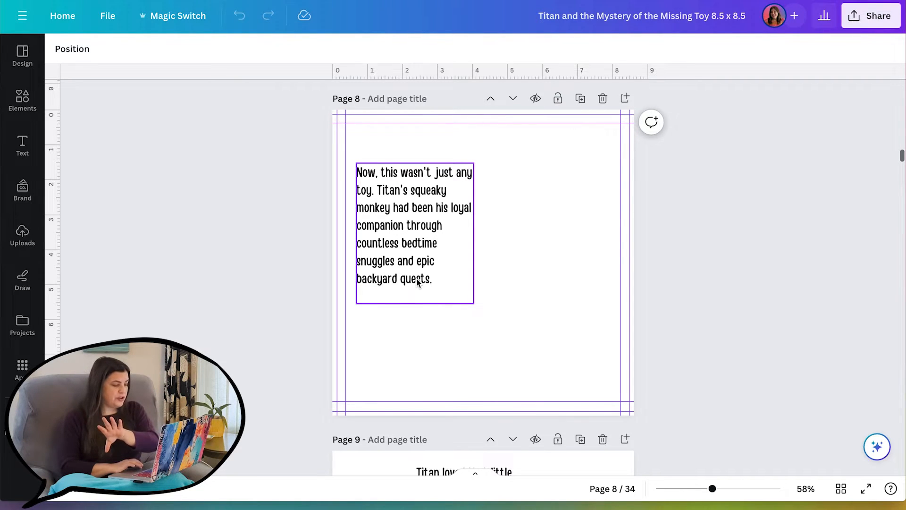
{"action": "left_click", "coordinate": [487, 312]}
{"action": "scroll", "coordinate": [487, 312], "scroll_direction": "down", "scroll_amount": 5}
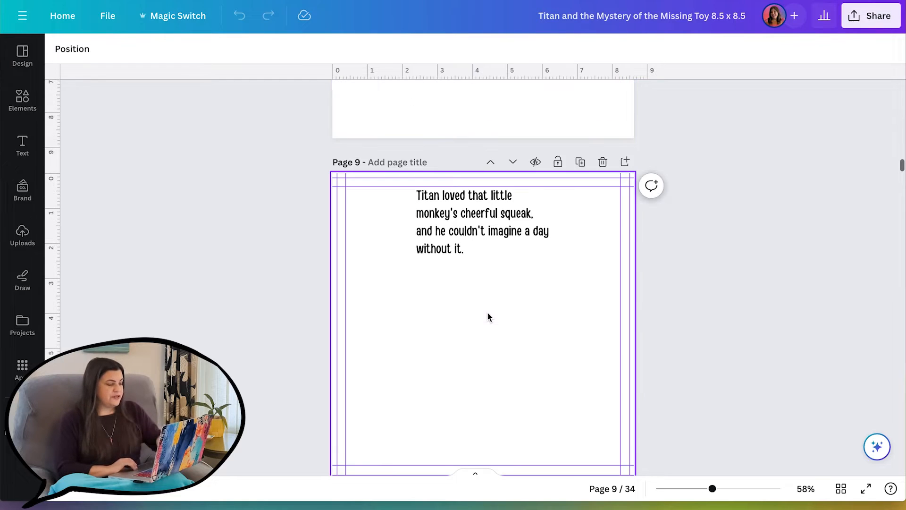
{"action": "scroll", "coordinate": [489, 316], "scroll_direction": "down", "scroll_amount": 2}
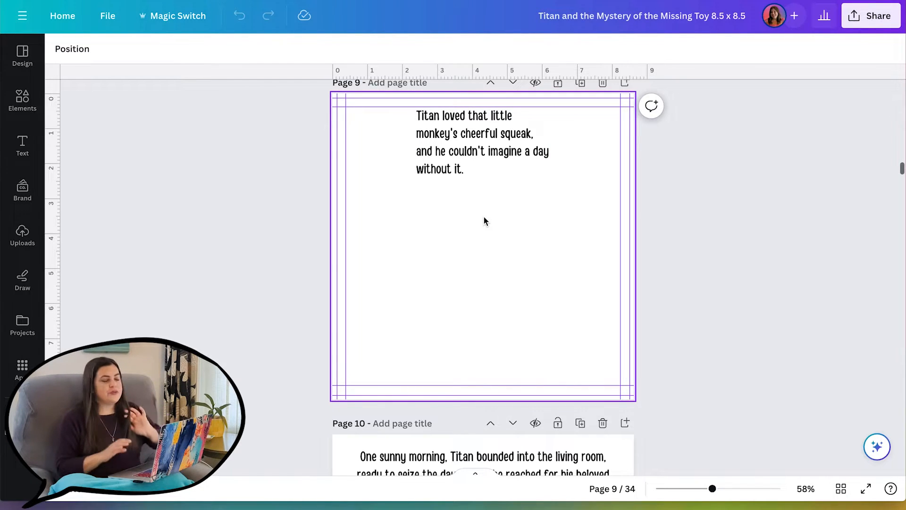
{"action": "scroll", "coordinate": [485, 220], "scroll_direction": "up", "scroll_amount": 10}
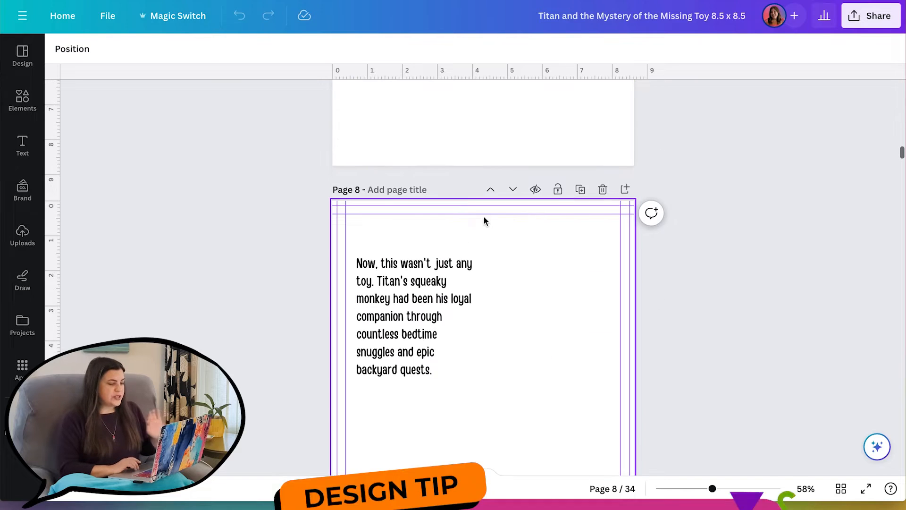
{"action": "scroll", "coordinate": [486, 222], "scroll_direction": "up", "scroll_amount": 1}
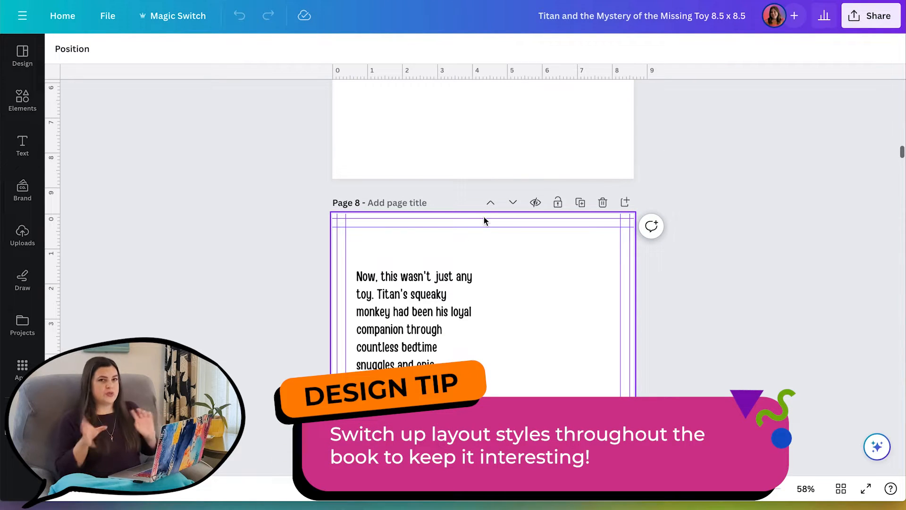
{"action": "scroll", "coordinate": [485, 221], "scroll_direction": "up", "scroll_amount": 15}
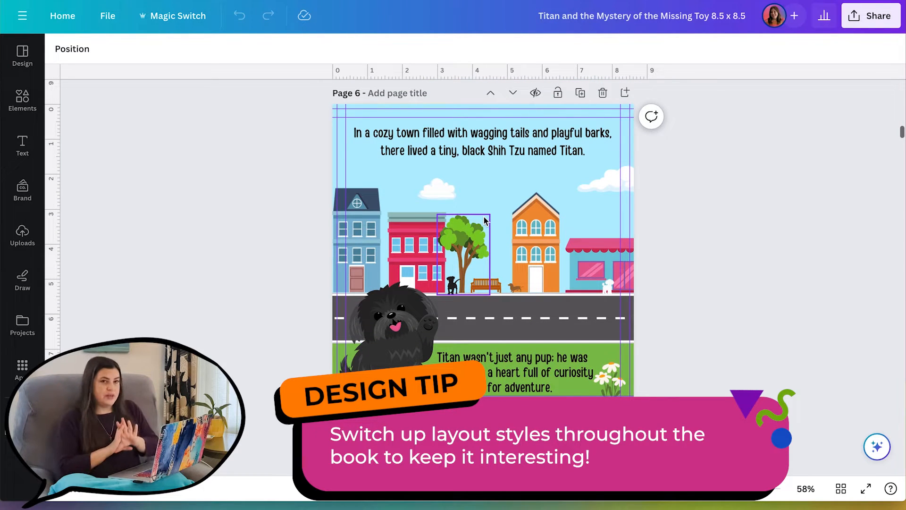
{"action": "scroll", "coordinate": [484, 220], "scroll_direction": "down", "scroll_amount": 5}
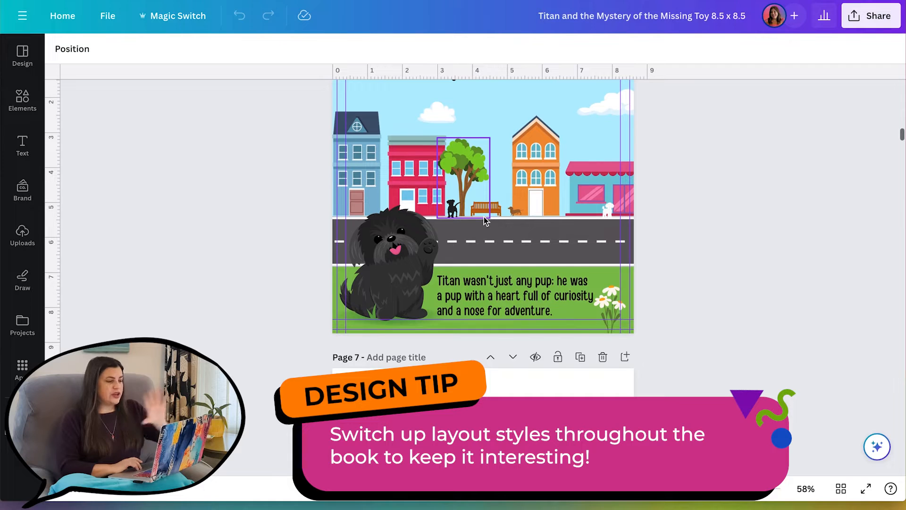
{"action": "scroll", "coordinate": [484, 220], "scroll_direction": "down", "scroll_amount": 13}
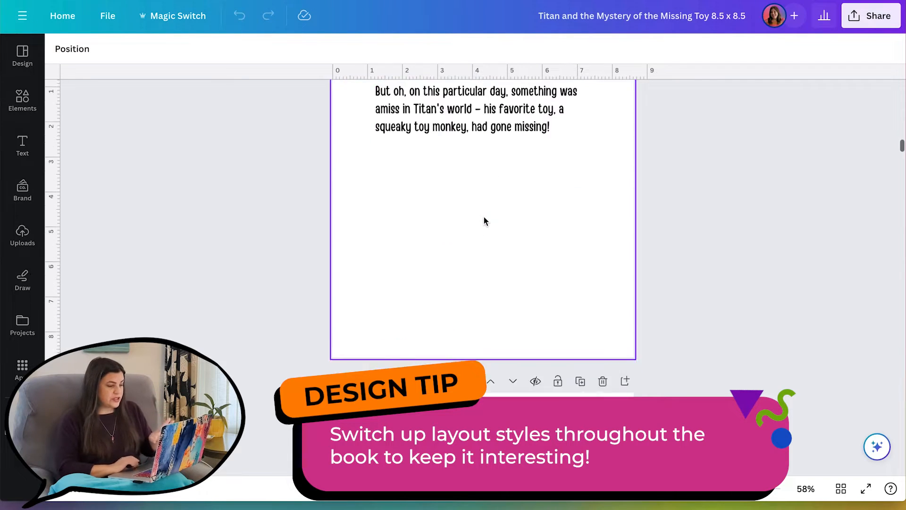
- Widen the page 8 text box to the right margin guide and remove the empty line at its end
{"action": "scroll", "coordinate": [483, 217], "scroll_direction": "down", "scroll_amount": 3}
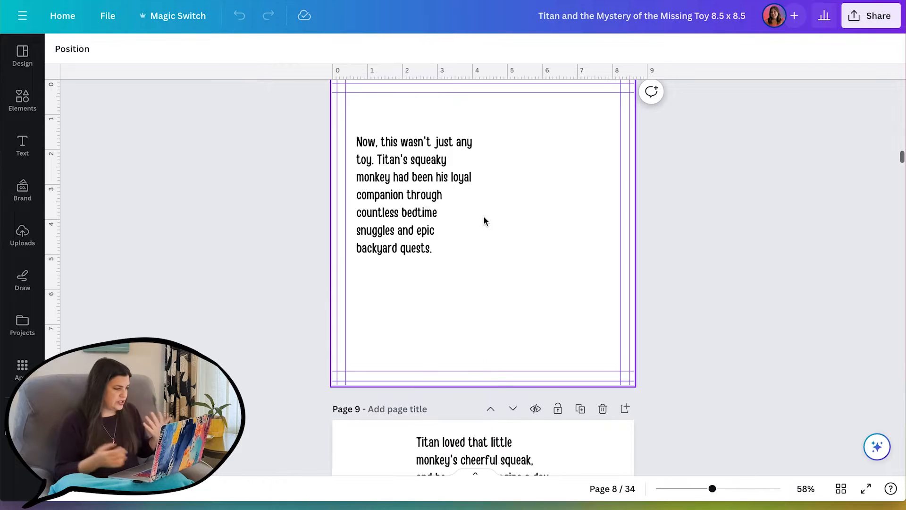
{"action": "left_click", "coordinate": [473, 199]}
{"action": "left_click_drag", "start_coordinate": [473, 199], "coordinate": [622, 192]}
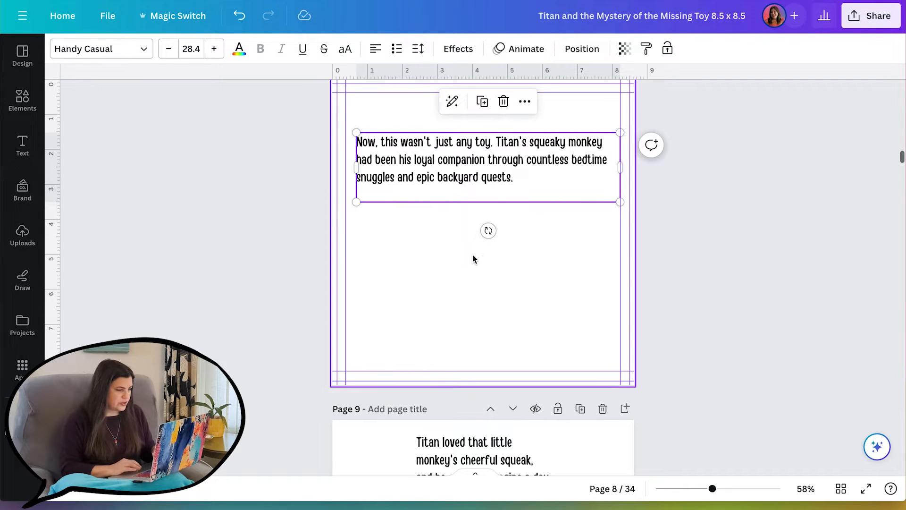
{"action": "key", "text": "BackSpace"}
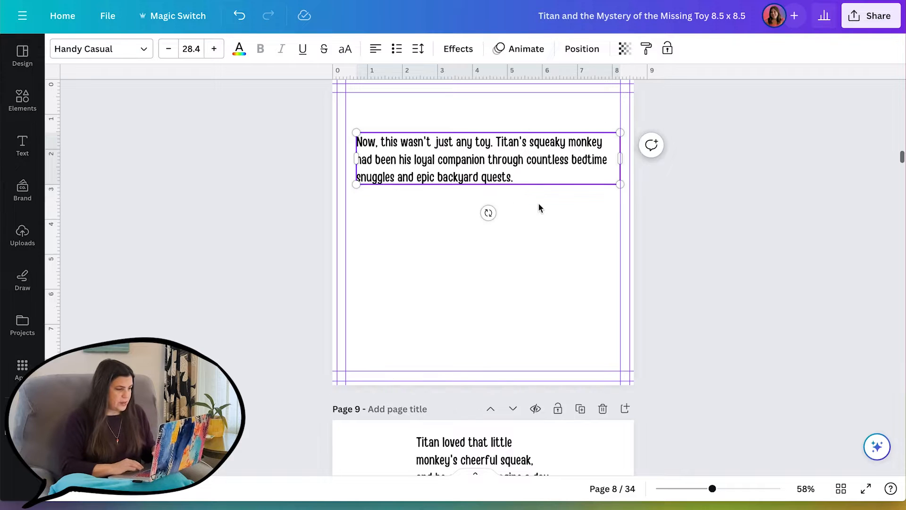
- Move the page 8 text box up to the top of the page, just inside the margin guides
{"action": "left_click", "coordinate": [535, 234]}
{"action": "left_click_drag", "start_coordinate": [474, 164], "coordinate": [468, 130]}
{"action": "left_click", "coordinate": [560, 299]}
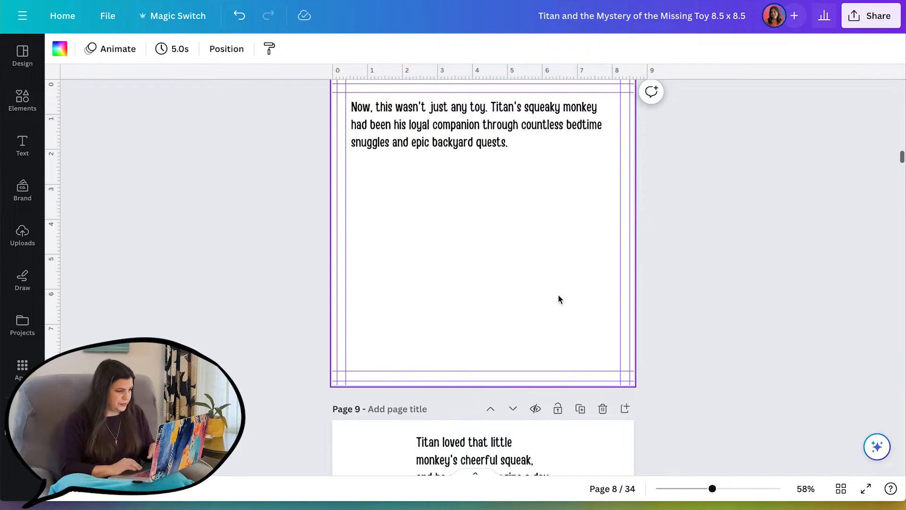
- Widen the page 9 text box in both directions so its text spans the page between the side margins
{"action": "left_click_drag", "start_coordinate": [616, 277], "coordinate": [621, 277]}
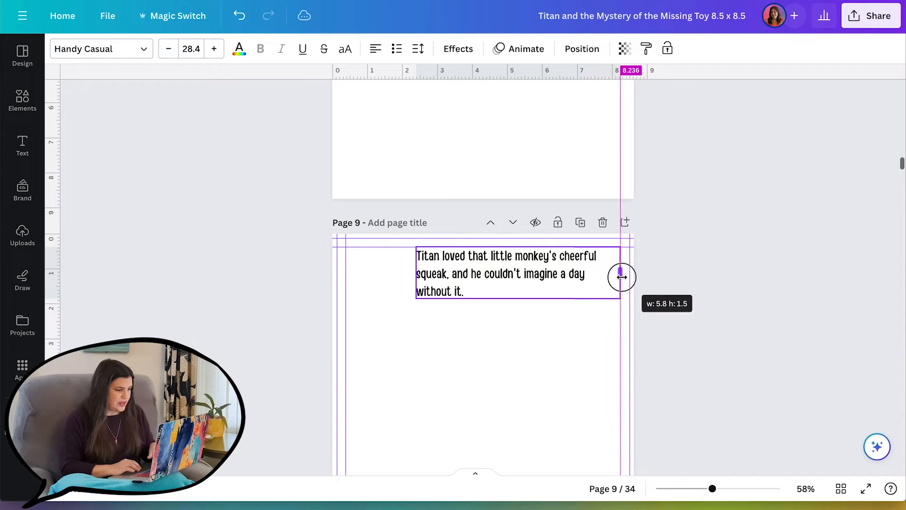
{"action": "left_click_drag", "start_coordinate": [416, 273], "coordinate": [358, 277]}
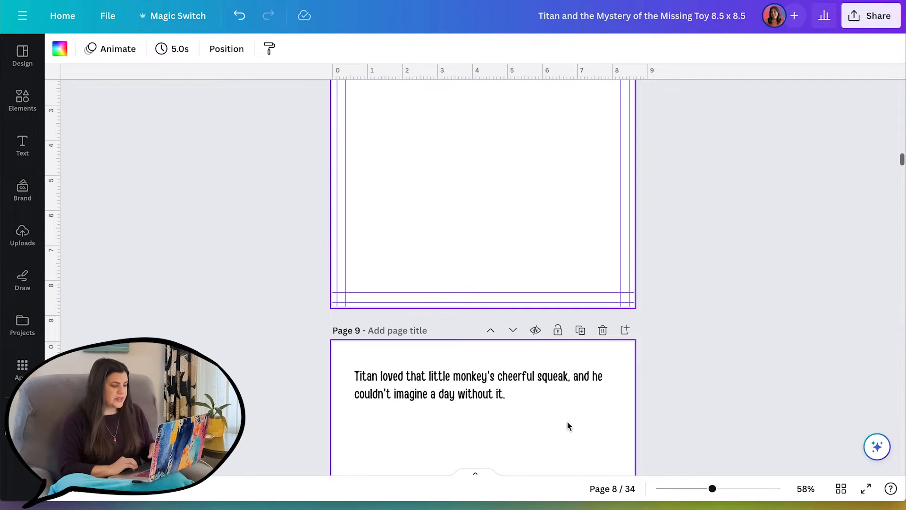
{"action": "scroll", "coordinate": [567, 420], "scroll_direction": "down", "scroll_amount": 3}
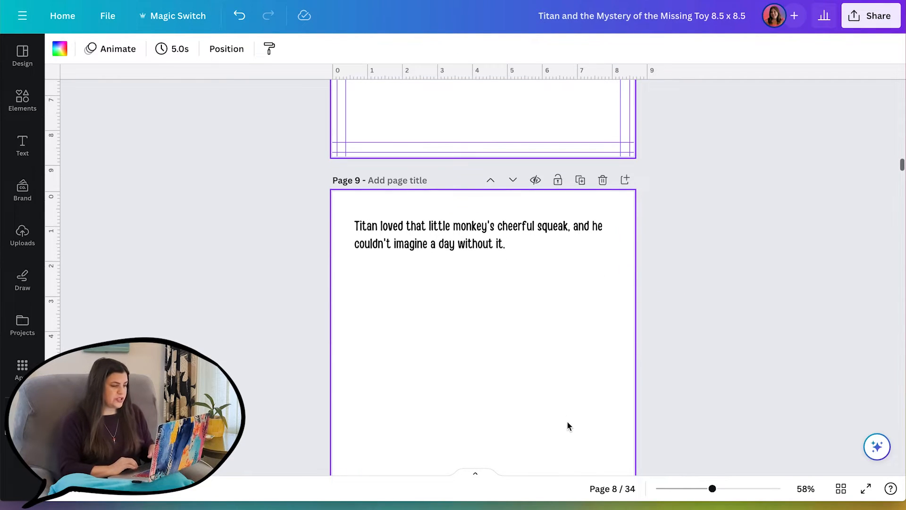
{"action": "scroll", "coordinate": [555, 381], "scroll_direction": "down", "scroll_amount": 1}
- Search the elements library for "blob shape" to find a background for the page 8 illustration
{"action": "scroll", "coordinate": [555, 384], "scroll_direction": "up", "scroll_amount": 1}
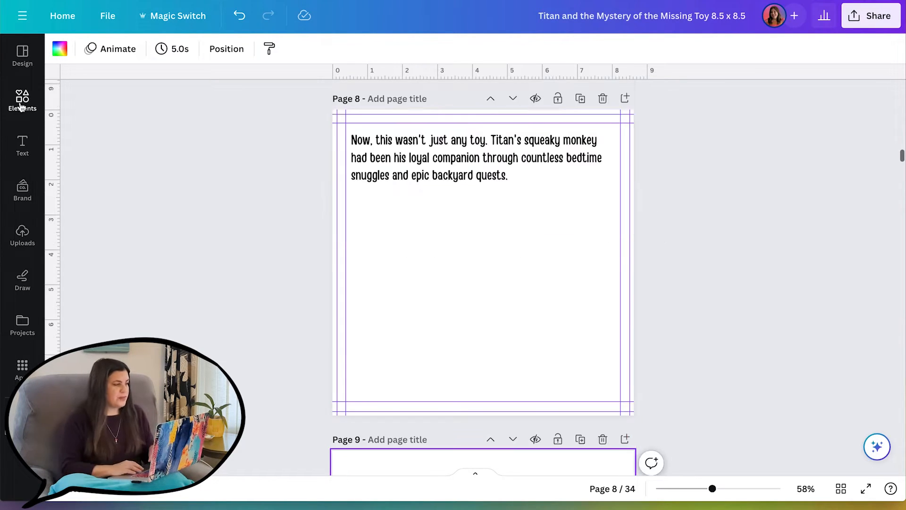
{"action": "left_click", "coordinate": [22, 104]}
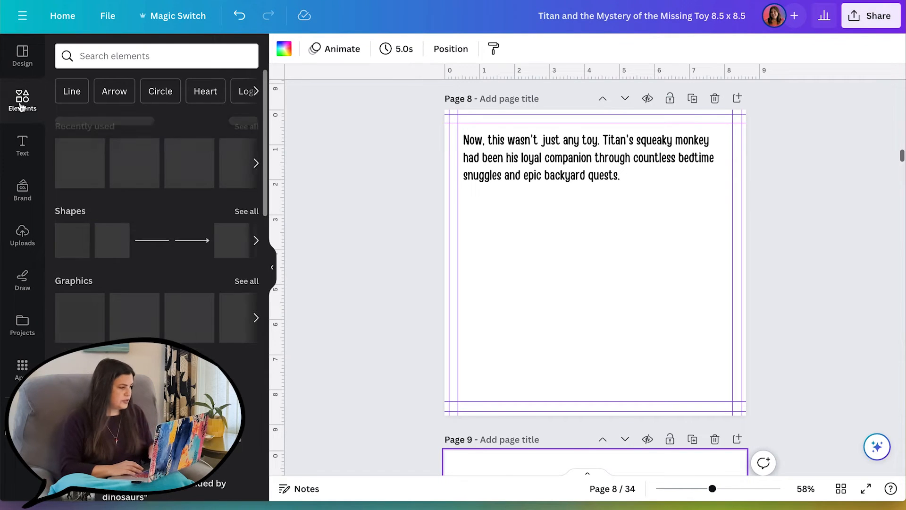
{"action": "left_click", "coordinate": [175, 57]}
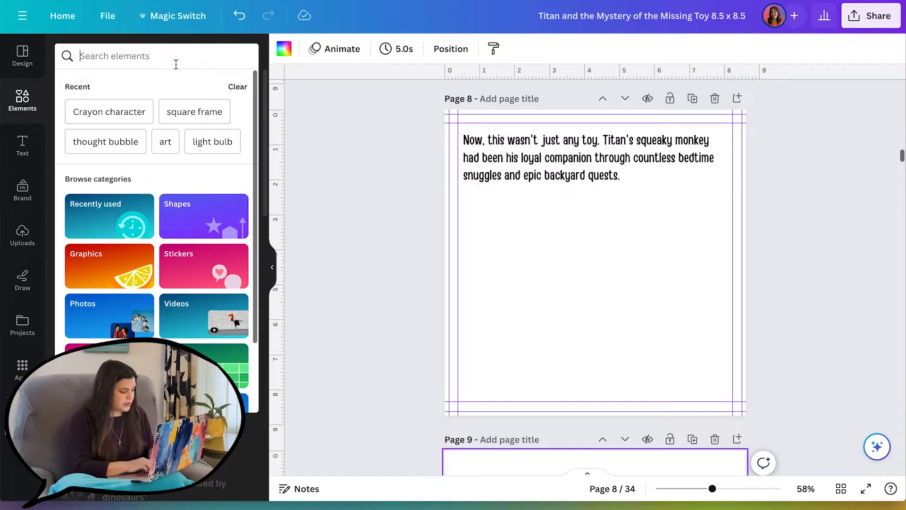
{"action": "type", "text": "blob shape"}
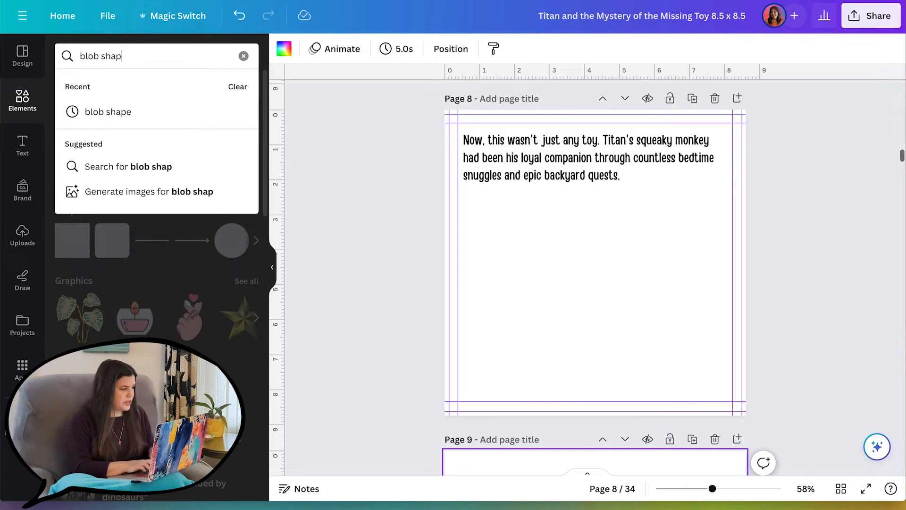
{"action": "key", "text": "Return"}
- From all the graphics results, add the bright green rounded blob to page 8 and rotate it counterclockwise by about 45 degrees
{"action": "left_click", "coordinate": [247, 157]}
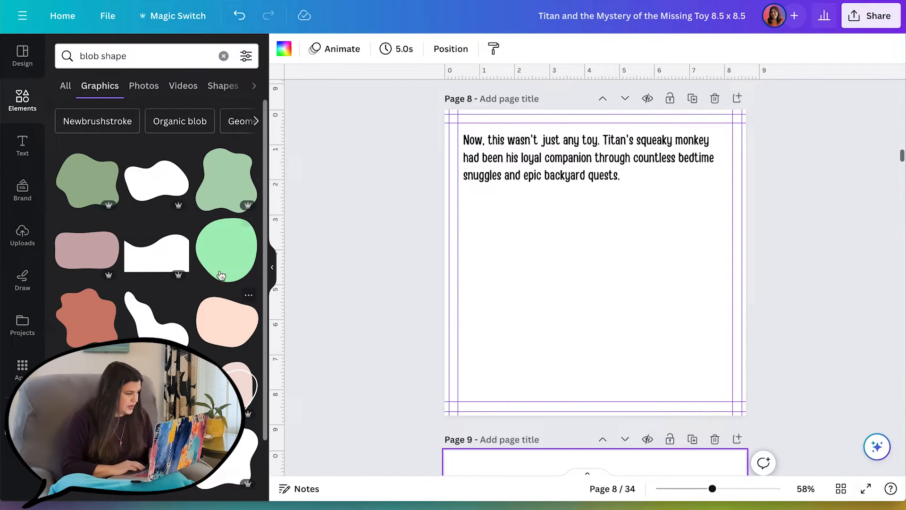
{"action": "scroll", "coordinate": [221, 271], "scroll_direction": "down", "scroll_amount": 2}
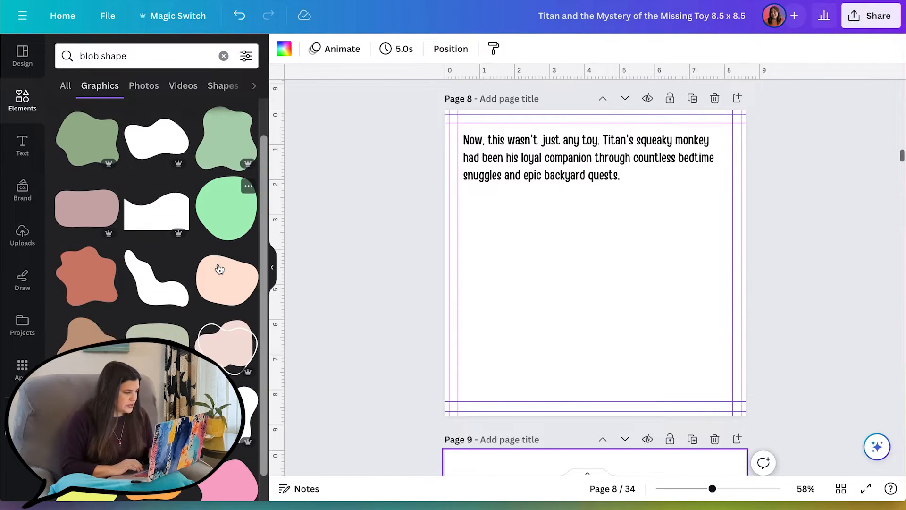
{"action": "scroll", "coordinate": [220, 271], "scroll_direction": "up", "scroll_amount": 1}
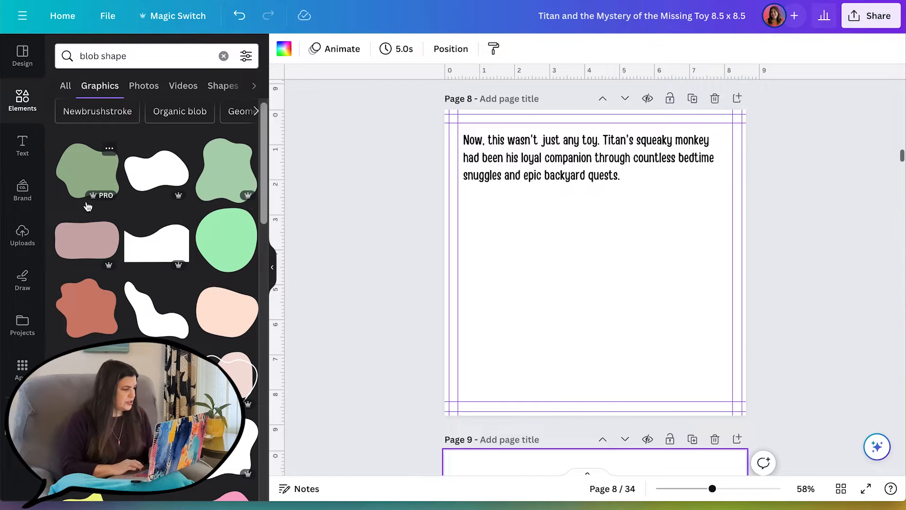
{"action": "left_click", "coordinate": [222, 243]}
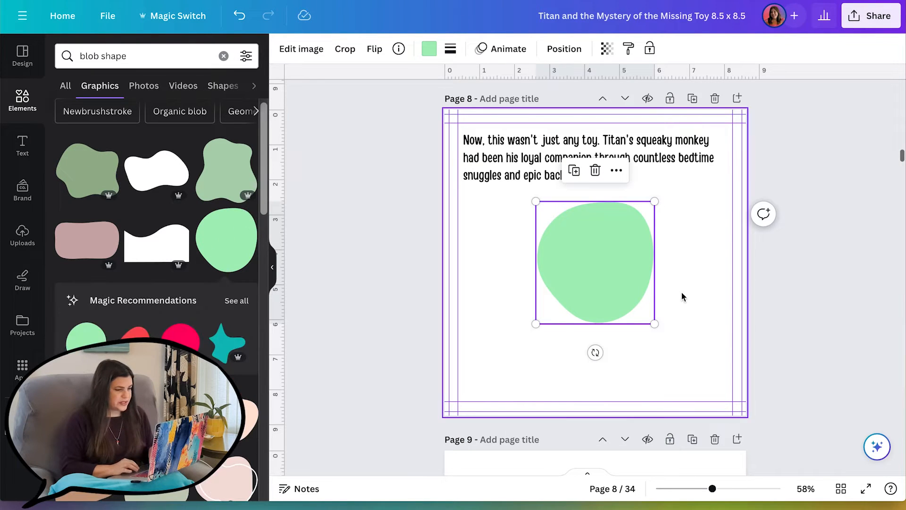
{"action": "left_click_drag", "start_coordinate": [595, 352], "coordinate": [660, 325]}
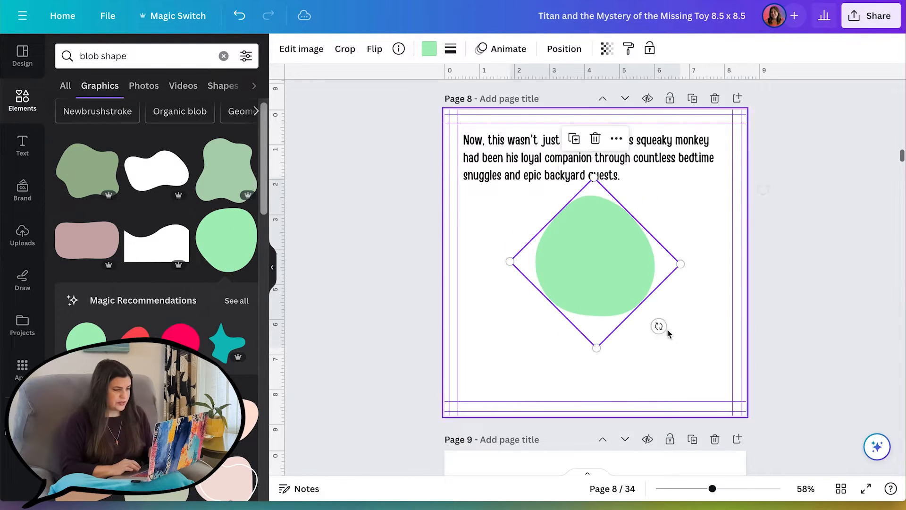
- Move the green blob to the left below the page 8 text, and rotate the peach blob counterclockwise in the lower right
{"action": "left_click_drag", "start_coordinate": [601, 264], "coordinate": [545, 268]}
{"action": "left_click", "coordinate": [666, 299]}
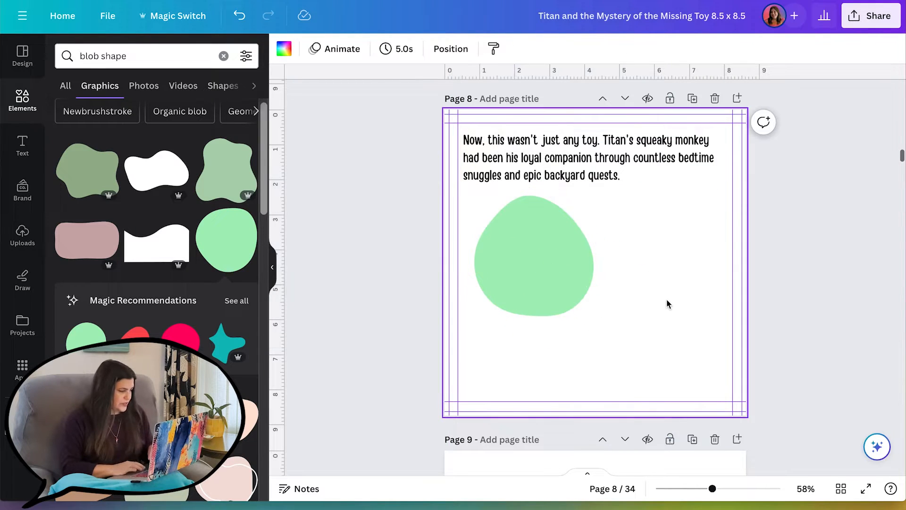
{"action": "left_click_drag", "start_coordinate": [595, 344], "coordinate": [653, 344]}
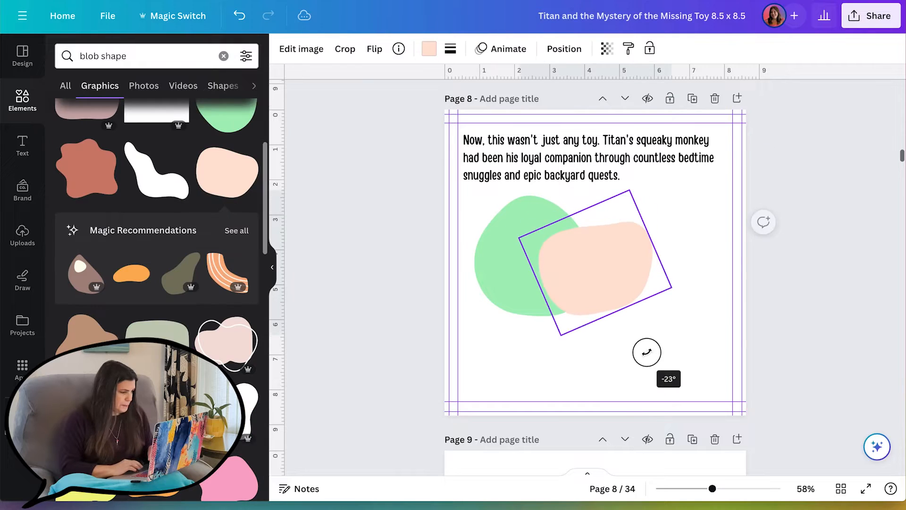
{"action": "left_click_drag", "start_coordinate": [604, 262], "coordinate": [660, 329]}
{"action": "left_click", "coordinate": [673, 231]}
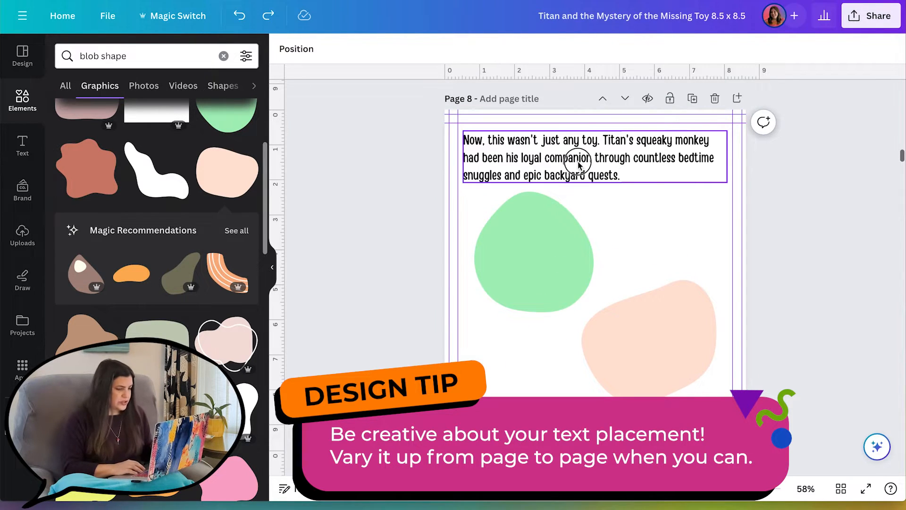
- Place a narrowed copy of the page 8 text, trimmed to "through countless bedtime snuggles", to the right of the green blob
{"action": "left_click_drag", "start_coordinate": [580, 166], "coordinate": [490, 213]}
{"action": "double_click", "coordinate": [605, 237]}
{"action": "left_click", "coordinate": [605, 237]}
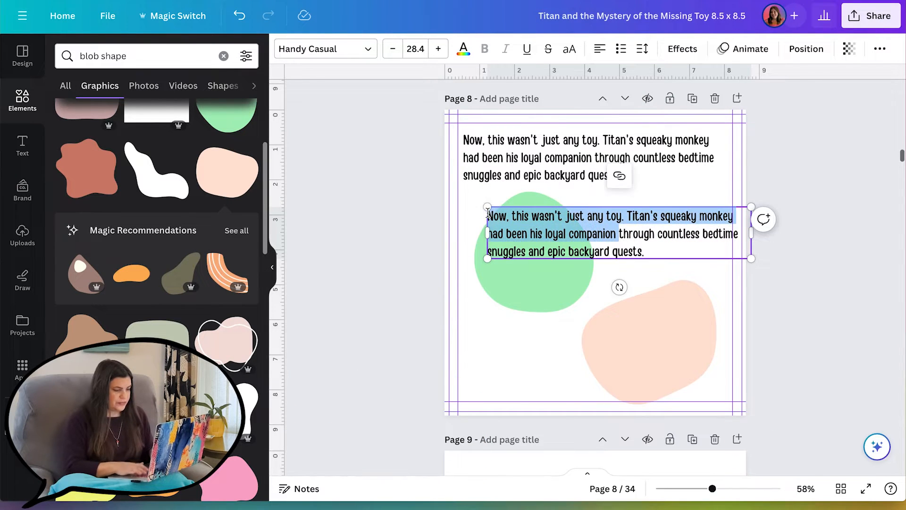
{"action": "key", "text": "BackSpace"}
{"action": "left_click_drag", "start_coordinate": [651, 217], "coordinate": [655, 246]}
{"action": "key", "text": "BackSpace"}
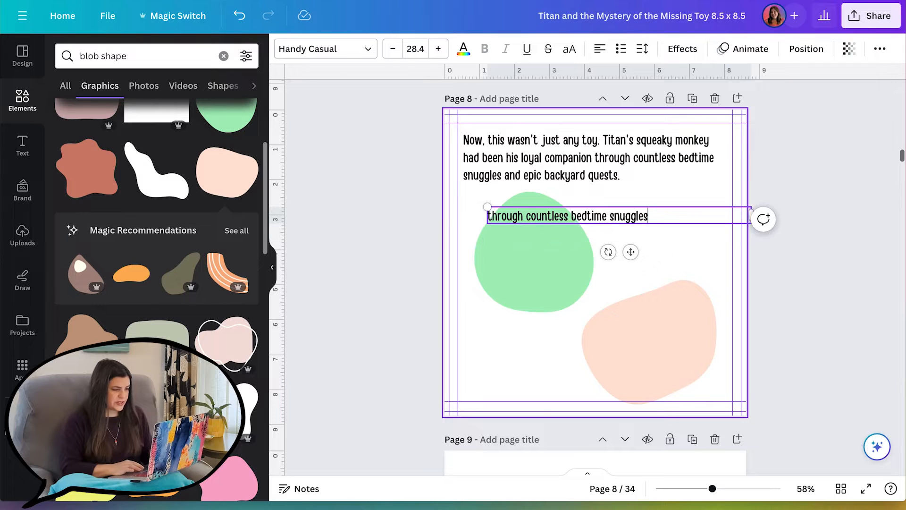
{"action": "left_click_drag", "start_coordinate": [487, 224], "coordinate": [629, 240]}
{"action": "left_click", "coordinate": [512, 239]}
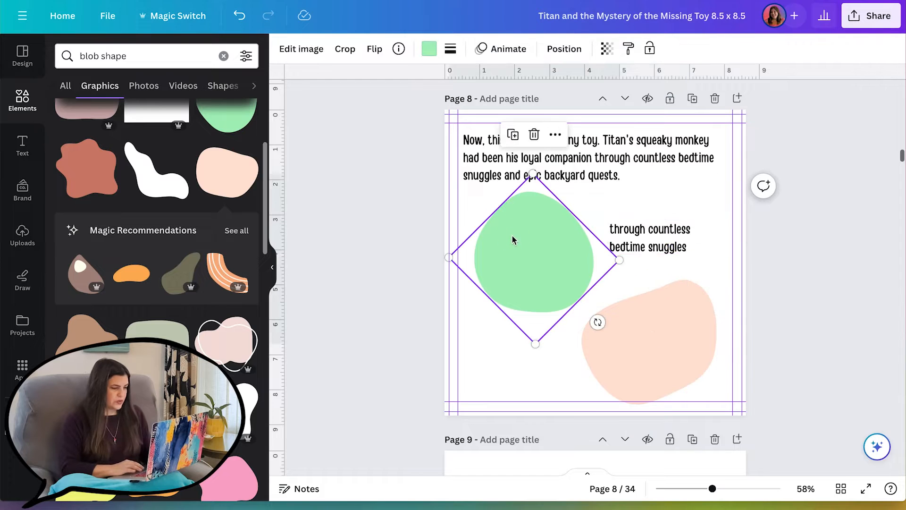
- Place another copy of the page 8 text, trimmed to "and epic backyard quests.", to the left of the peach blob in two lines
{"action": "left_click_drag", "start_coordinate": [609, 166], "coordinate": [601, 357]}
{"action": "left_click_drag", "start_coordinate": [499, 372], "coordinate": [458, 336]}
{"action": "key", "text": "BackSpace"}
{"action": "left_click_drag", "start_coordinate": [721, 336], "coordinate": [582, 343]}
{"action": "left_click_drag", "start_coordinate": [532, 375], "coordinate": [555, 396]}
{"action": "left_click_drag", "start_coordinate": [607, 357], "coordinate": [574, 359]}
{"action": "left_click_drag", "start_coordinate": [528, 366], "coordinate": [529, 354]}
- Cut the original text at the top of page 8 so it ends with "had been his loyal companion"
{"action": "left_click_drag", "start_coordinate": [625, 177], "coordinate": [593, 156]}
{"action": "key", "text": "BackSpace"}
{"action": "left_click", "coordinate": [597, 126]}
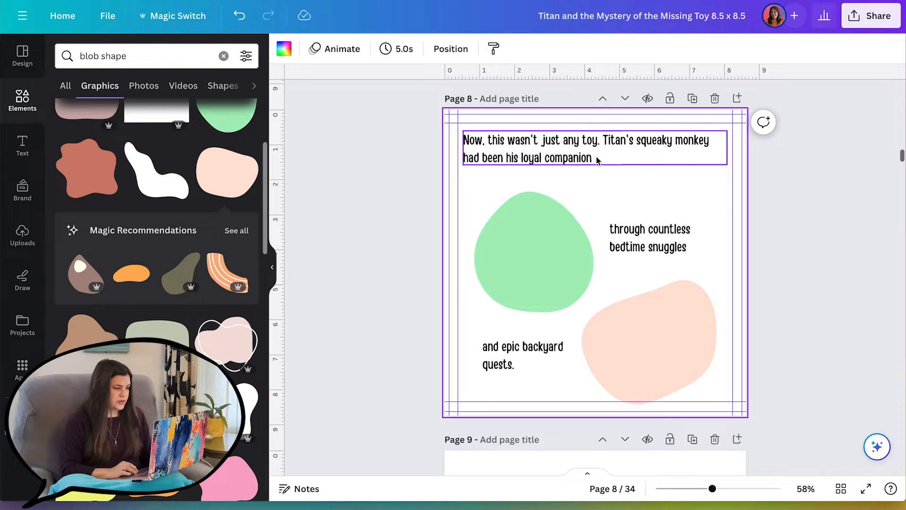
- Move the green blob slightly up on page 8 and nudge the two short text boxes closer to their blobs
{"action": "left_click_drag", "start_coordinate": [524, 264], "coordinate": [529, 243]}
{"action": "left_click", "coordinate": [649, 242]}
{"action": "left_click_drag", "start_coordinate": [649, 241], "coordinate": [645, 239]}
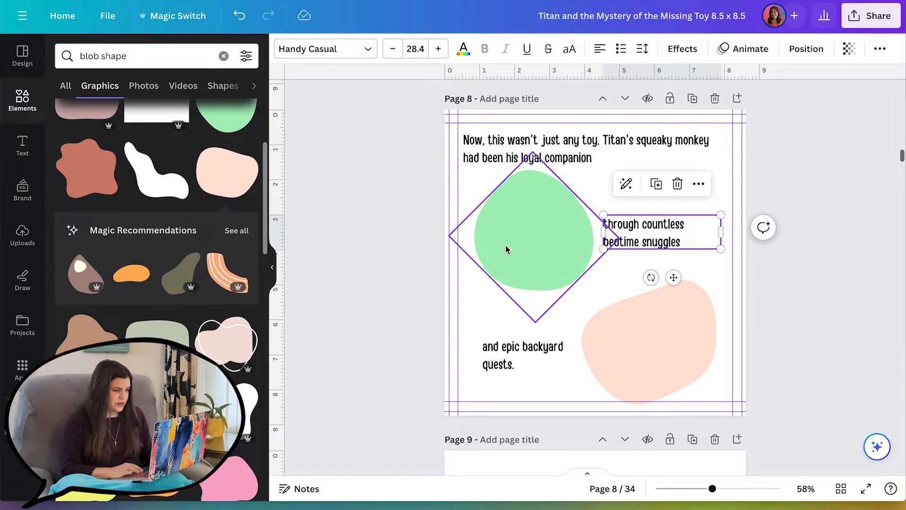
{"action": "left_click_drag", "start_coordinate": [508, 364], "coordinate": [518, 359]}
- Add the sage green rounded rectangle blob to page 9, enlarge it and place it on the left below the text
{"action": "left_click", "coordinate": [159, 331]}
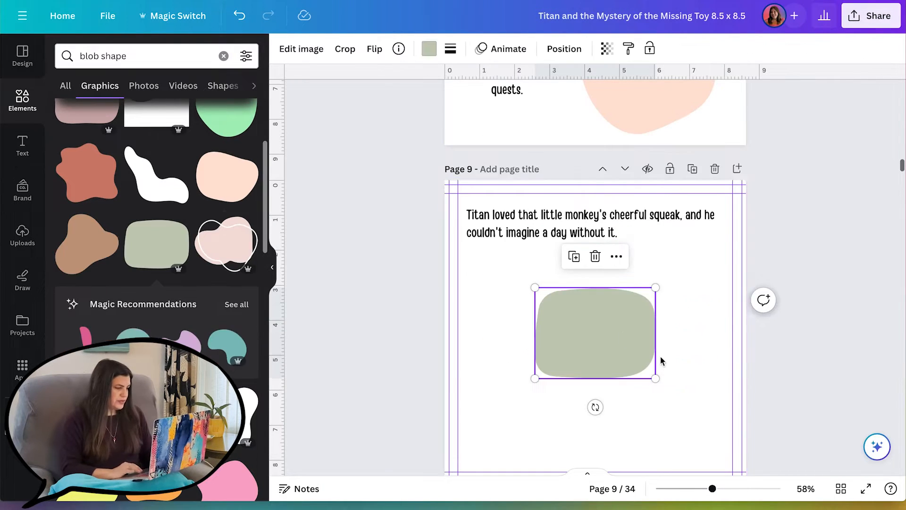
{"action": "left_click_drag", "start_coordinate": [664, 386], "coordinate": [692, 405]}
{"action": "left_click_drag", "start_coordinate": [633, 352], "coordinate": [567, 325]}
- Split the page 9 text into narrow boxes: "Titan loved that little monkey's cheerful squeak," beside the sage blob and "and he couldn't imagine a day without it." at lower left
{"action": "left_click", "coordinate": [562, 227]}
{"action": "left_click_drag", "start_coordinate": [561, 227], "coordinate": [559, 431]}
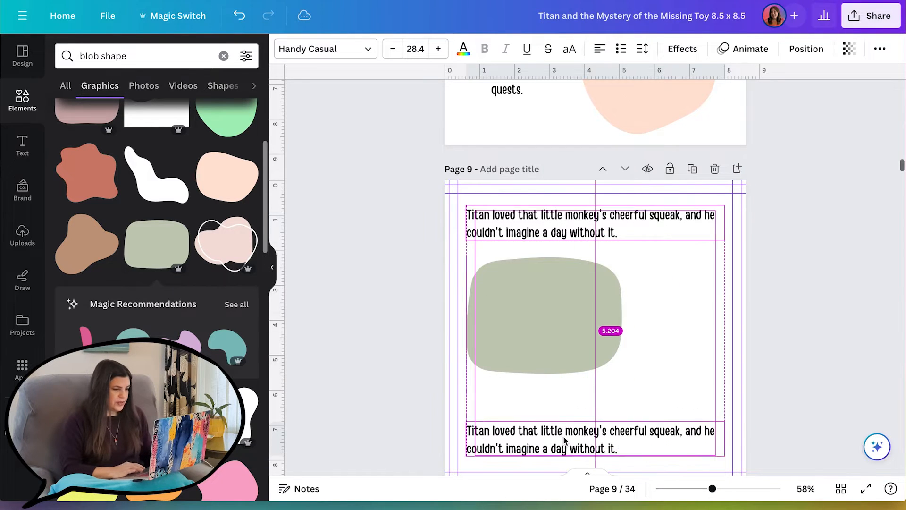
{"action": "left_click", "coordinate": [680, 215]}
{"action": "left_click_drag", "start_coordinate": [681, 215], "coordinate": [722, 300]}
{"action": "key", "text": "BackSpace"}
{"action": "left_click_drag", "start_coordinate": [722, 301], "coordinate": [669, 305]}
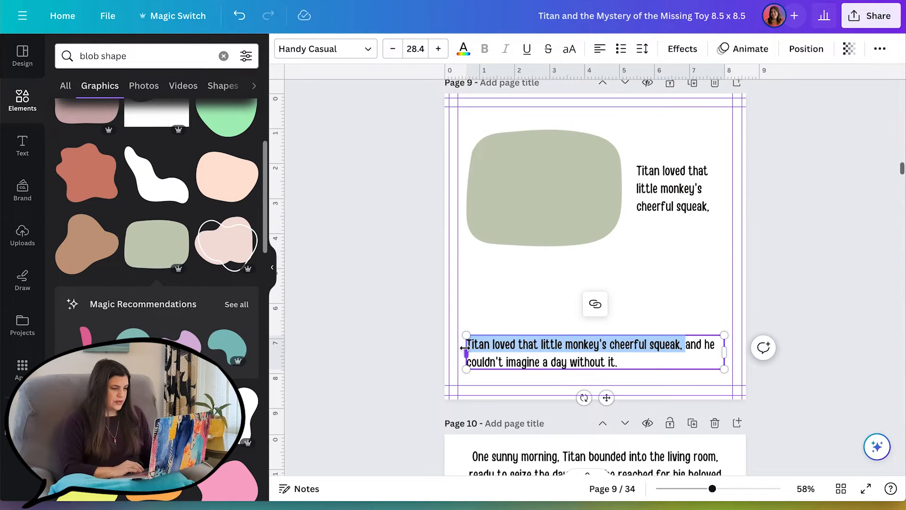
{"action": "key", "text": "BackSpace"}
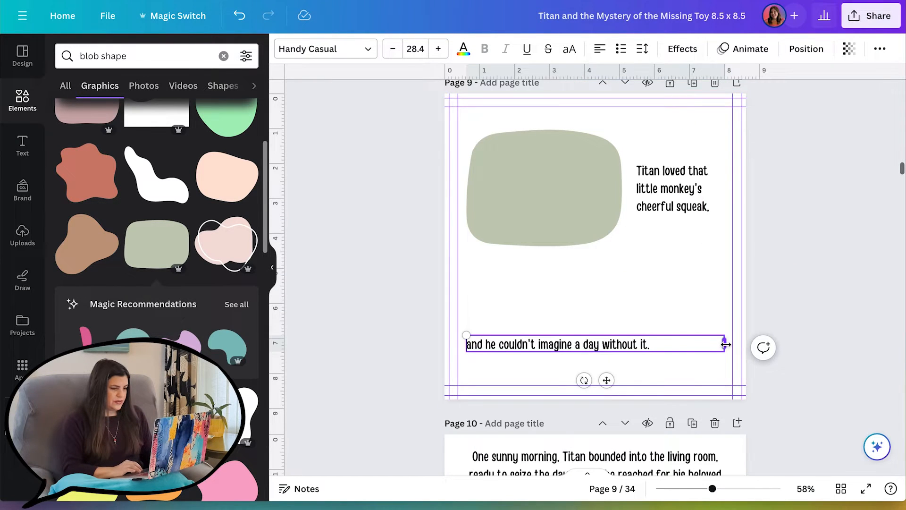
{"action": "left_click_drag", "start_coordinate": [725, 344], "coordinate": [558, 358]}
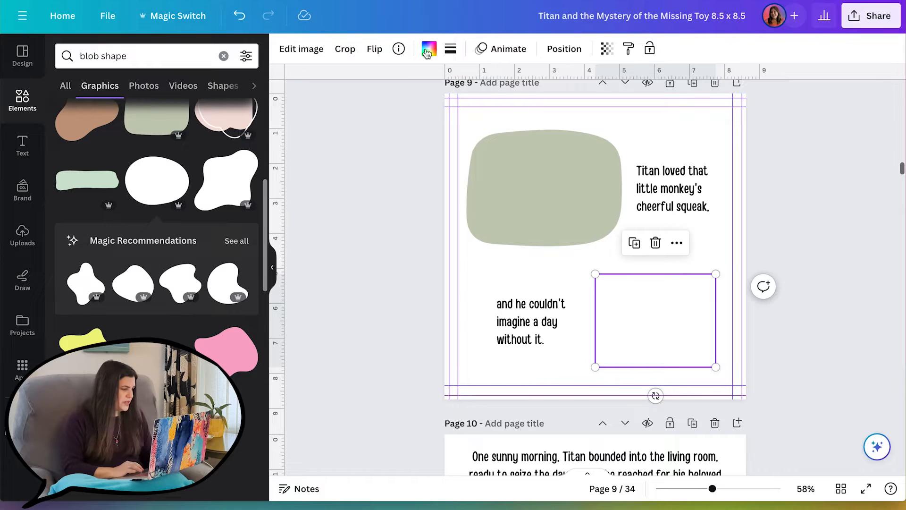
- Recolor the white oval blob at the lower right of page 9 medium blue and rotate it counterclockwise
{"action": "left_click", "coordinate": [429, 48]}
{"action": "left_click", "coordinate": [174, 160]}
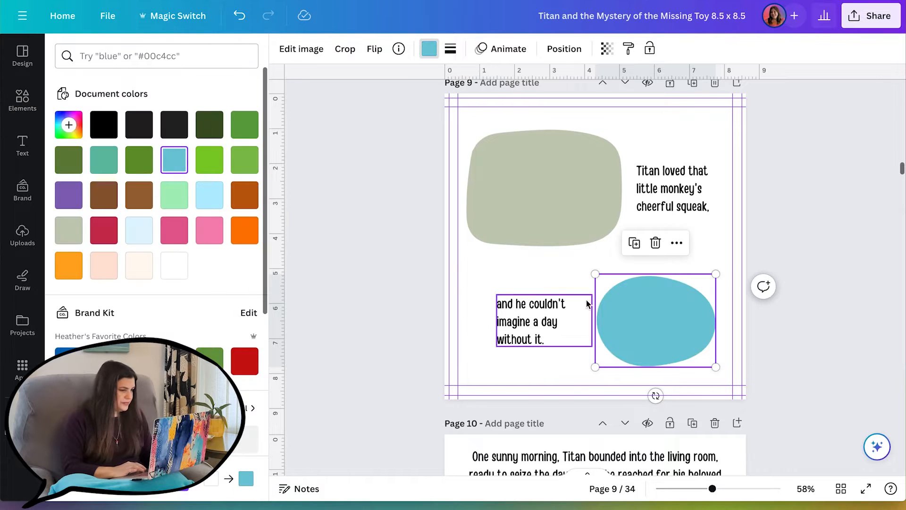
{"action": "left_click_drag", "start_coordinate": [656, 395], "coordinate": [689, 400]}
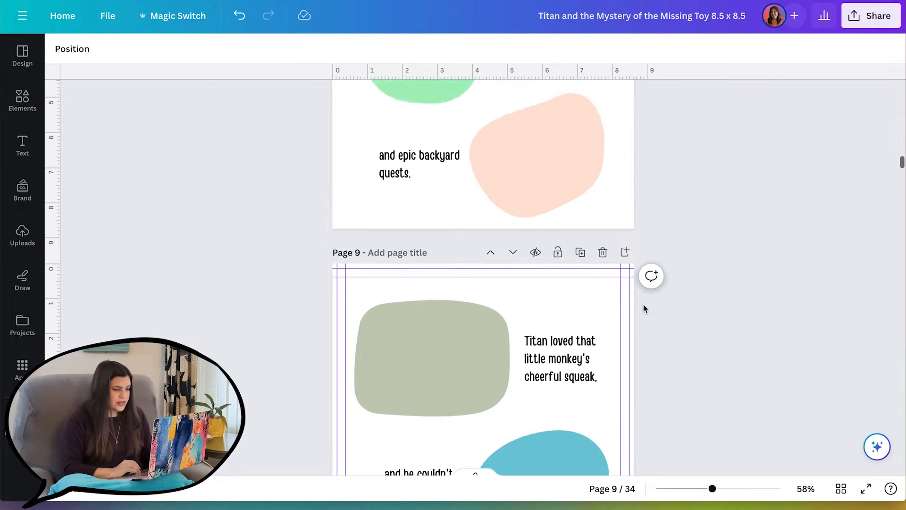
- Review the layouts of pages 8 and 9 among the other pages in the grid view, then return to page 9
{"action": "scroll", "coordinate": [647, 309], "scroll_direction": "down", "scroll_amount": 1}
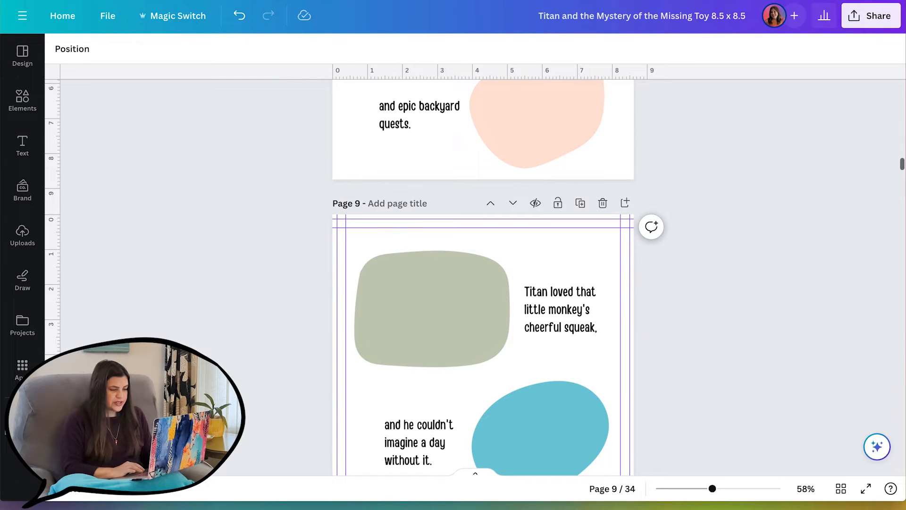
{"action": "left_click", "coordinate": [841, 490]}
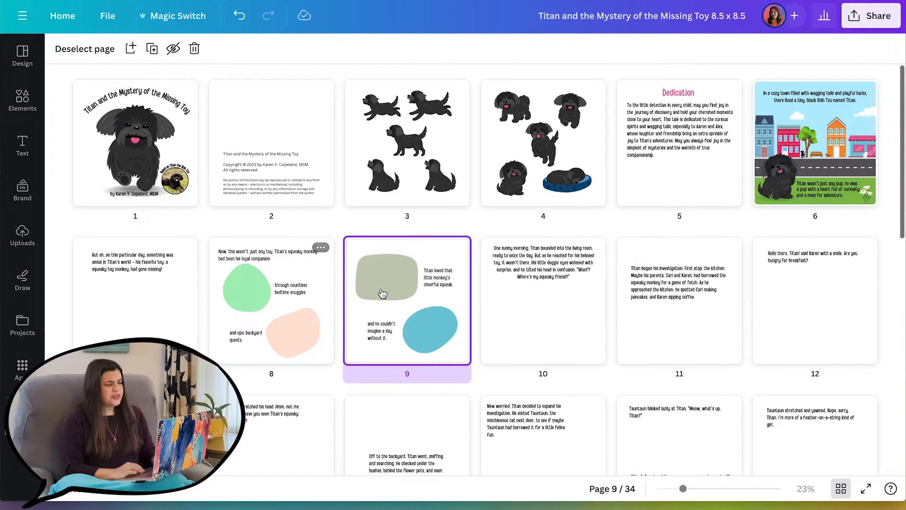
{"action": "left_click", "coordinate": [838, 489]}
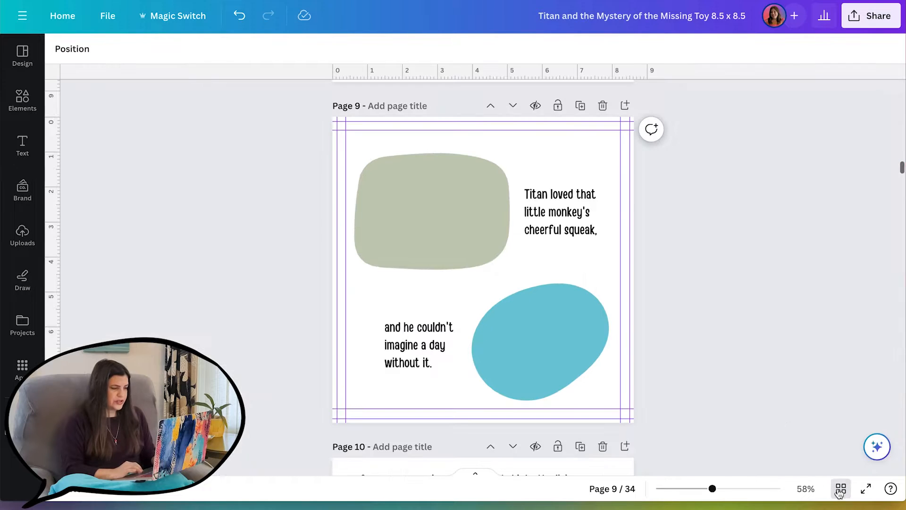
- Shrink the sage blob on page 9, reposition it in the upper left and move its neighbouring text slightly closer
{"action": "left_click", "coordinate": [453, 202]}
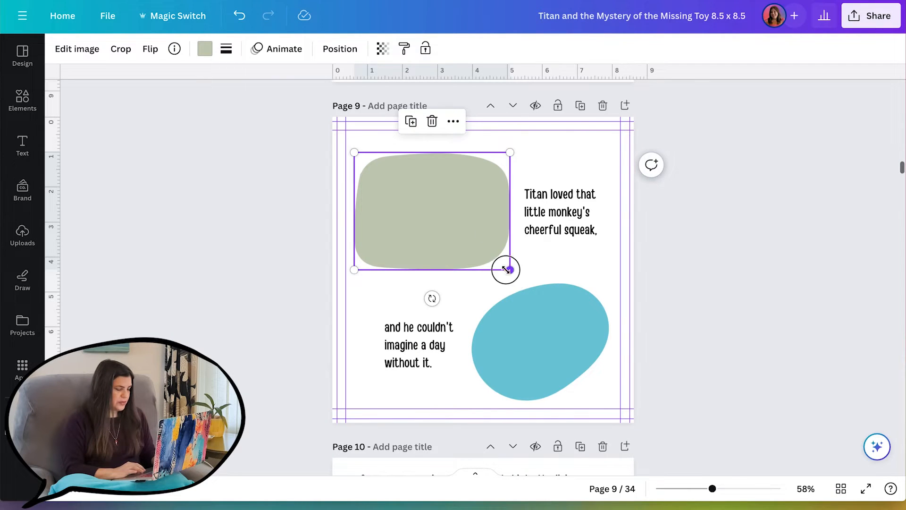
{"action": "left_click_drag", "start_coordinate": [507, 269], "coordinate": [479, 259]}
{"action": "left_click_drag", "start_coordinate": [408, 213], "coordinate": [420, 221]}
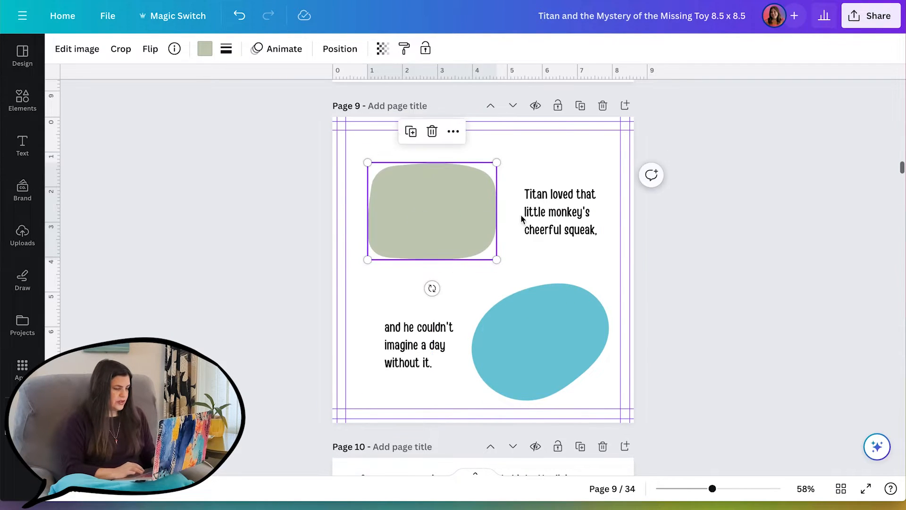
{"action": "left_click", "coordinate": [539, 211]}
{"action": "left_click_drag", "start_coordinate": [539, 208], "coordinate": [530, 208]}
{"action": "left_click", "coordinate": [674, 260]}
{"action": "scroll", "coordinate": [674, 260], "scroll_direction": "up", "scroll_amount": 7}
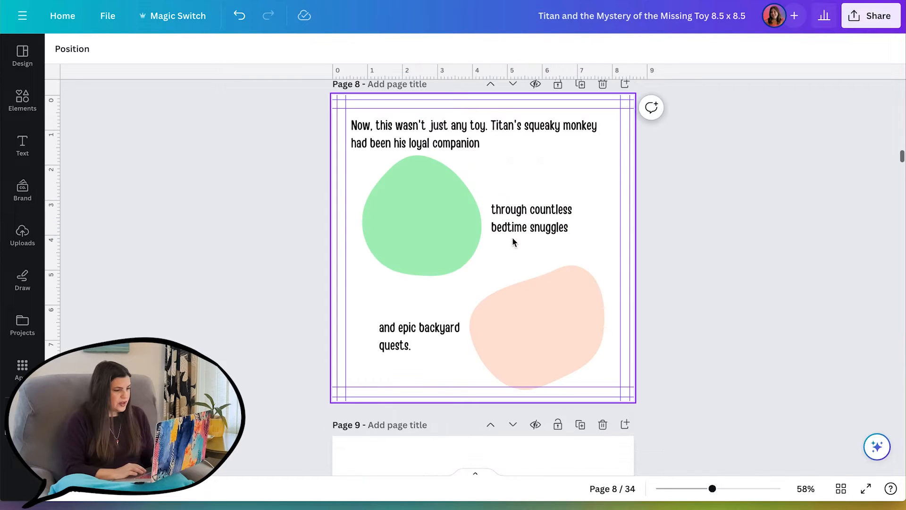
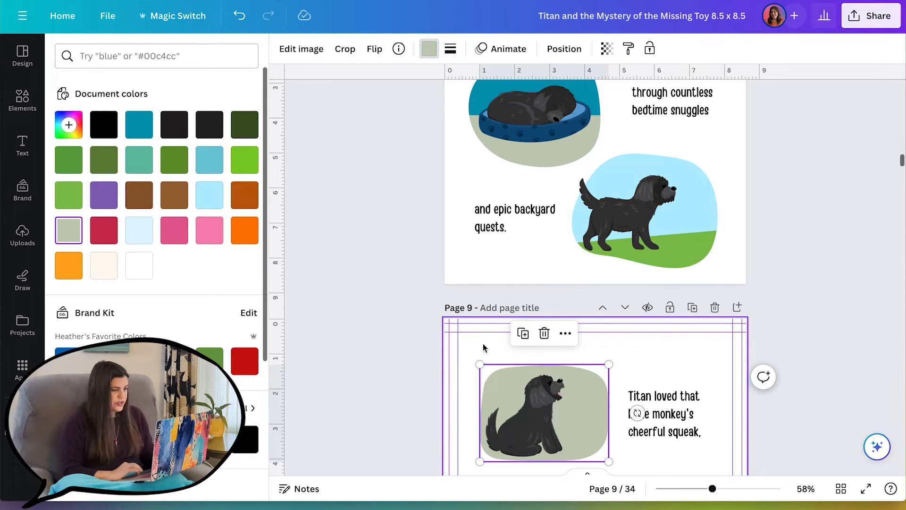
- Recolor the sage blob behind the sitting dog on page 9 to the light purple #C9AAD4
{"action": "scroll", "coordinate": [483, 342], "scroll_direction": "down", "scroll_amount": 3}
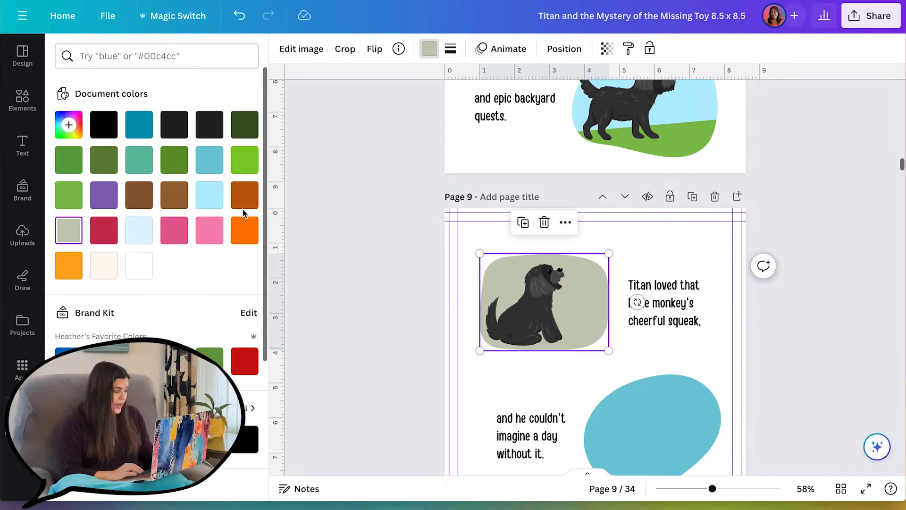
{"action": "scroll", "coordinate": [244, 212], "scroll_direction": "down", "scroll_amount": 2}
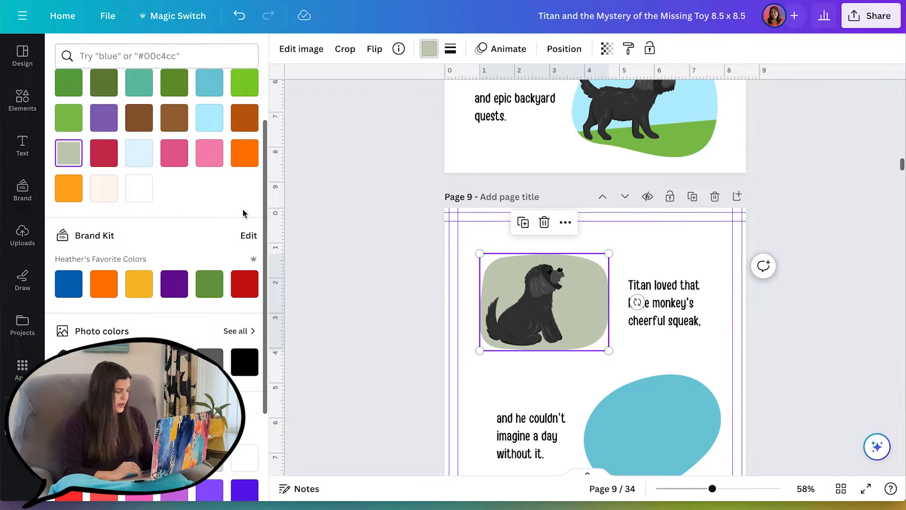
{"action": "scroll", "coordinate": [243, 214], "scroll_direction": "down", "scroll_amount": 1}
{"action": "scroll", "coordinate": [243, 209], "scroll_direction": "up", "scroll_amount": 2}
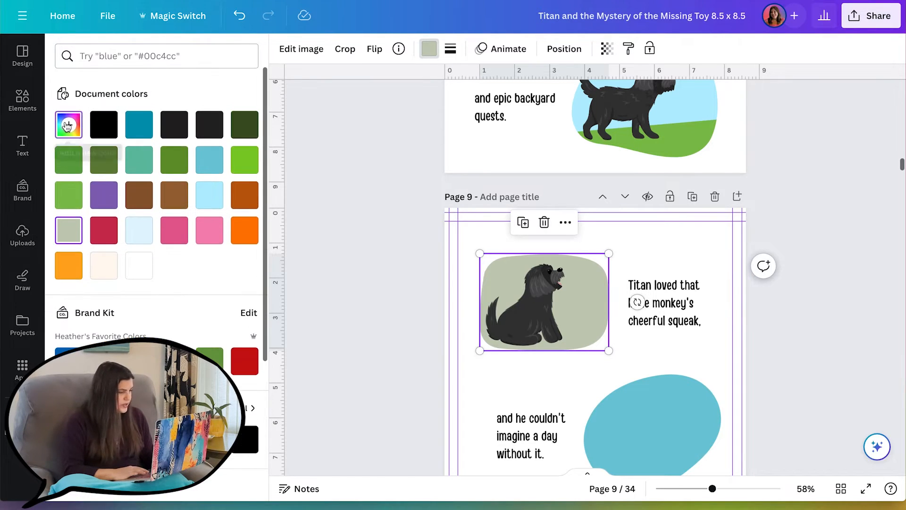
{"action": "left_click", "coordinate": [69, 124]}
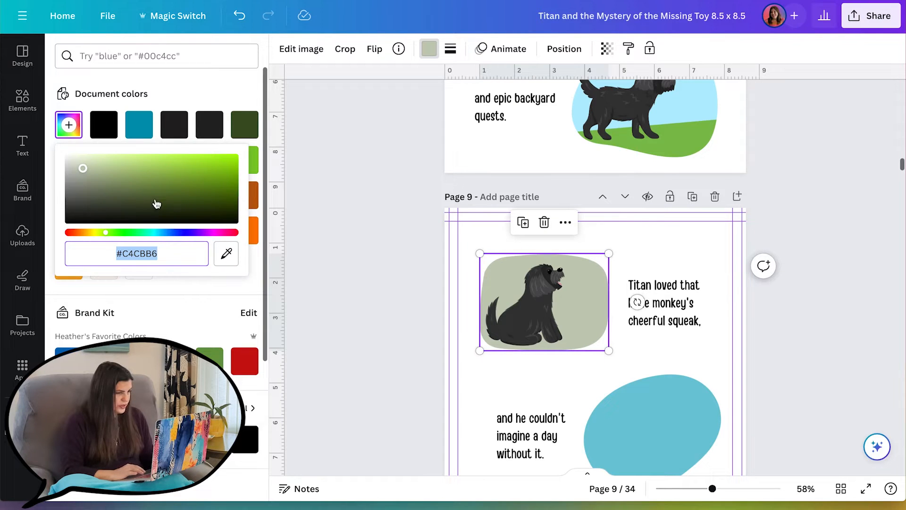
{"action": "type", "text": "#C9AAD4"}
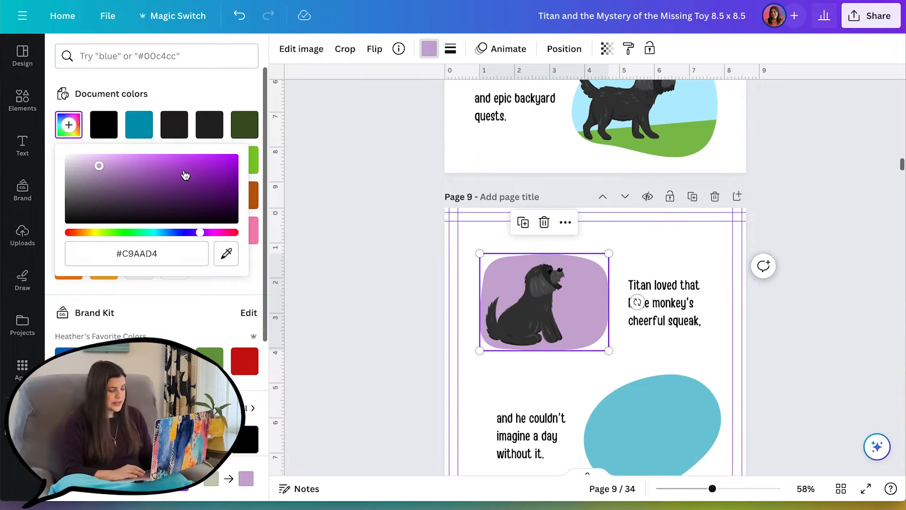
{"action": "left_click", "coordinate": [410, 317]}
- Duplicate the purple blob directly over the original and crop the copy down to its bottom third as a floor
{"action": "left_click", "coordinate": [509, 284]}
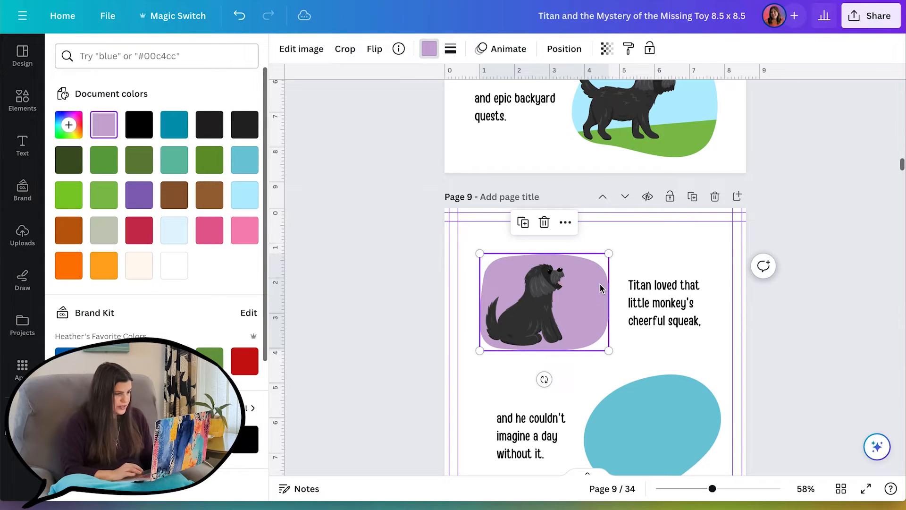
{"action": "left_click", "coordinate": [522, 228]}
{"action": "left_click_drag", "start_coordinate": [597, 293], "coordinate": [590, 288]}
{"action": "left_click", "coordinate": [345, 49]}
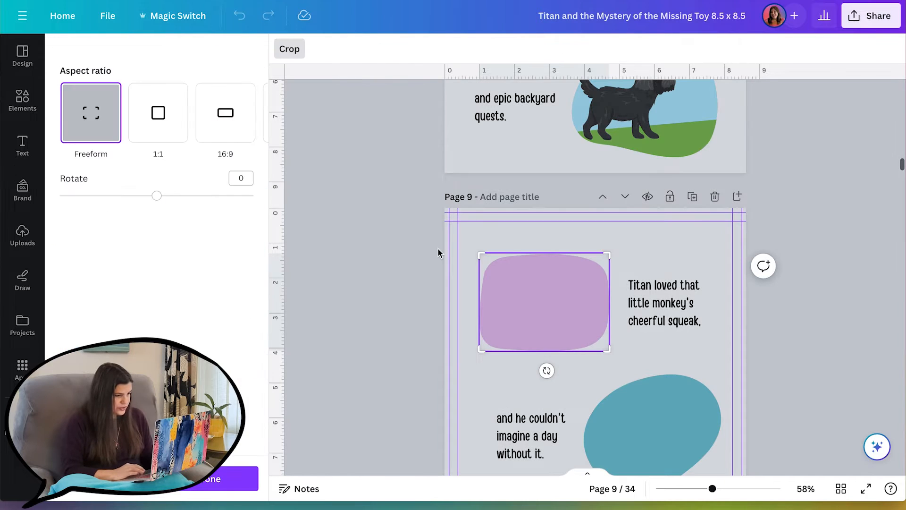
{"action": "left_click_drag", "start_coordinate": [482, 255], "coordinate": [449, 319]}
{"action": "key", "text": "Return"}
- Recolor the cropped floor strip light brown and bring the sitting dog in front of it
{"action": "left_click", "coordinate": [429, 49]}
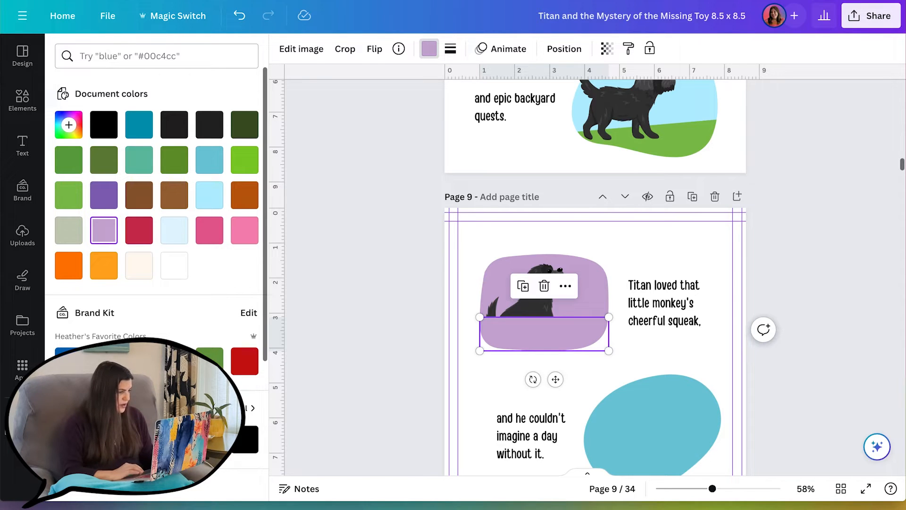
{"action": "left_click", "coordinate": [168, 200]}
{"action": "left_click", "coordinate": [537, 288]}
{"action": "key", "text": "ctrl+]"}
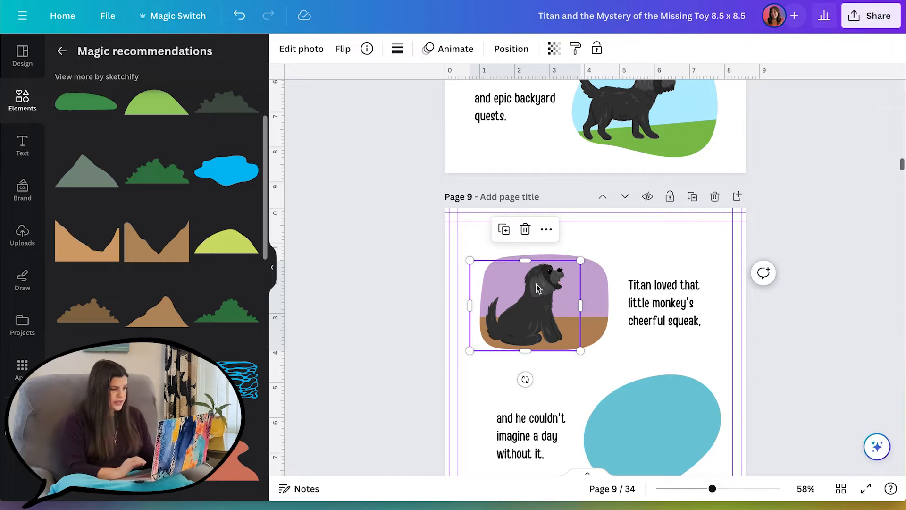
{"action": "left_click", "coordinate": [381, 373]}
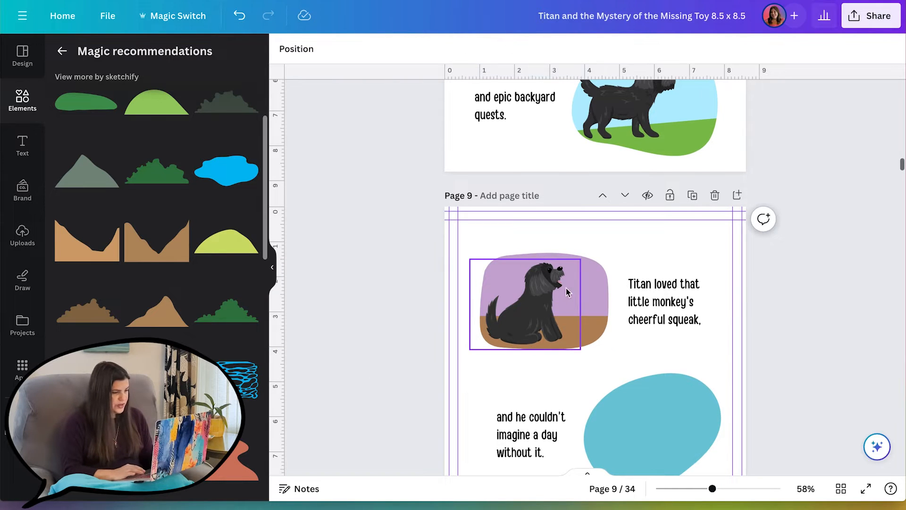
{"action": "scroll", "coordinate": [614, 352], "scroll_direction": "down", "scroll_amount": 3}
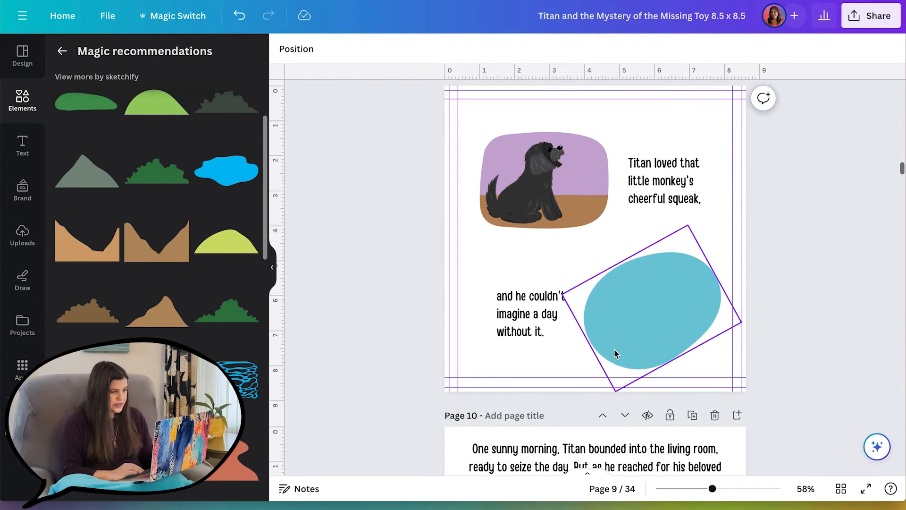
{"action": "left_click", "coordinate": [655, 328]}
{"action": "left_click", "coordinate": [429, 45]}
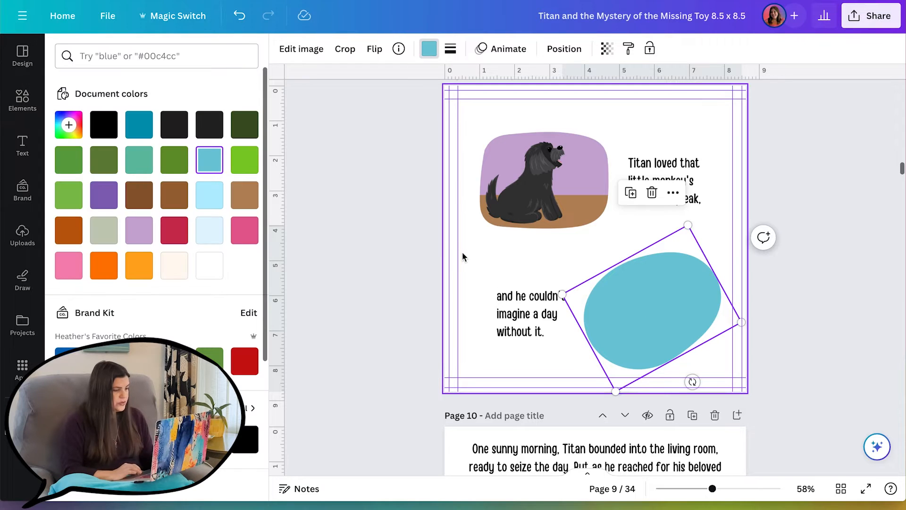
{"action": "left_click", "coordinate": [464, 259]}
- Copy the front-facing walking dog from page 4 and place it centered on the blue blob on page 9
{"action": "scroll", "coordinate": [464, 259], "scroll_direction": "up", "scroll_amount": 20}
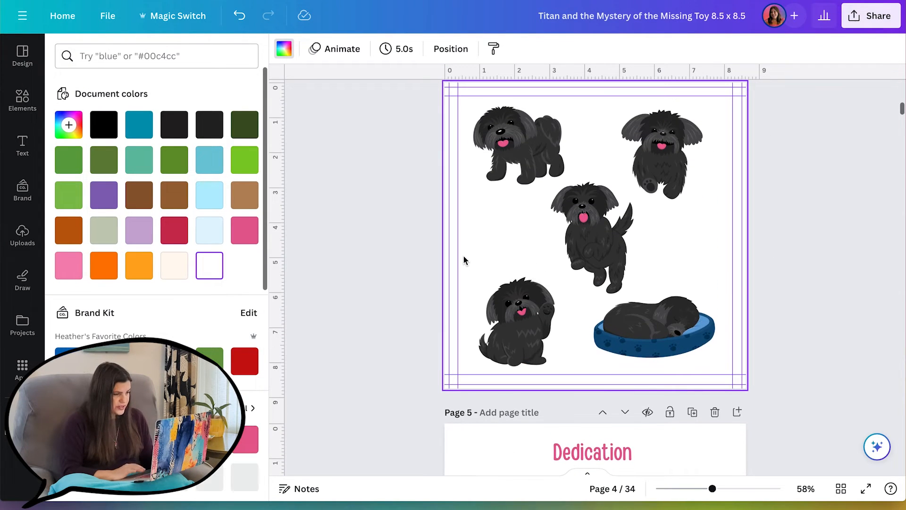
{"action": "left_click", "coordinate": [683, 169]}
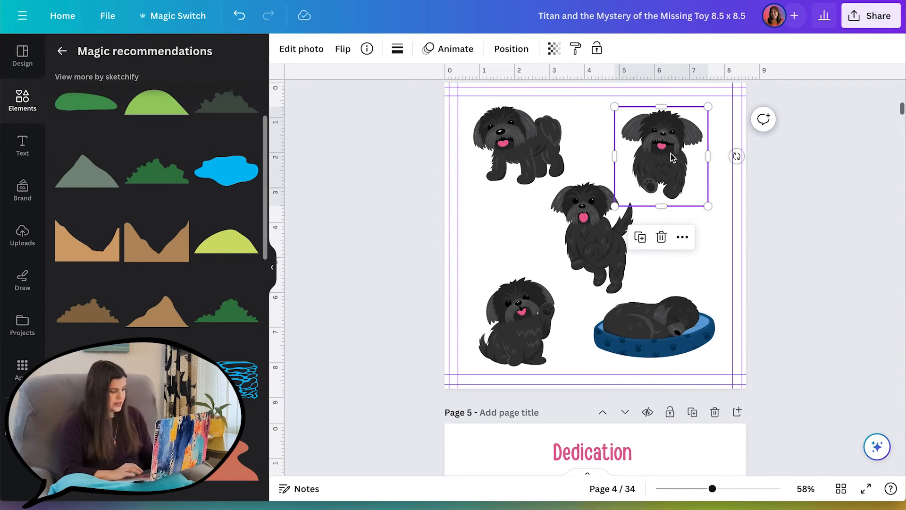
{"action": "scroll", "coordinate": [671, 158], "scroll_direction": "down", "scroll_amount": 5}
{"action": "key", "text": "super+v"}
{"action": "left_click_drag", "start_coordinate": [673, 108], "coordinate": [665, 259]}
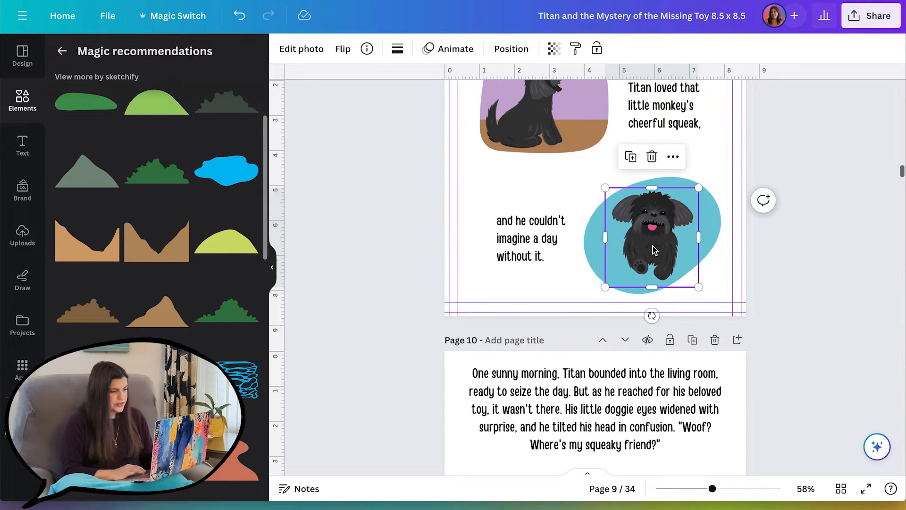
- Recolor the blue blob behind the front-facing dog on page 9 to a light orange
{"action": "left_click", "coordinate": [593, 247]}
{"action": "left_click", "coordinate": [429, 48]}
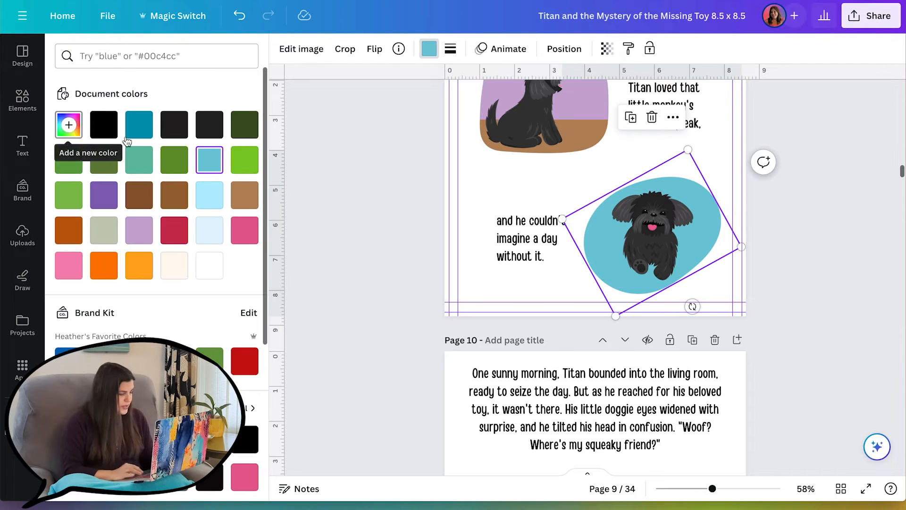
{"action": "scroll", "coordinate": [347, 252], "scroll_direction": "up", "scroll_amount": 10}
{"action": "scroll", "coordinate": [346, 255], "scroll_direction": "down", "scroll_amount": 5}
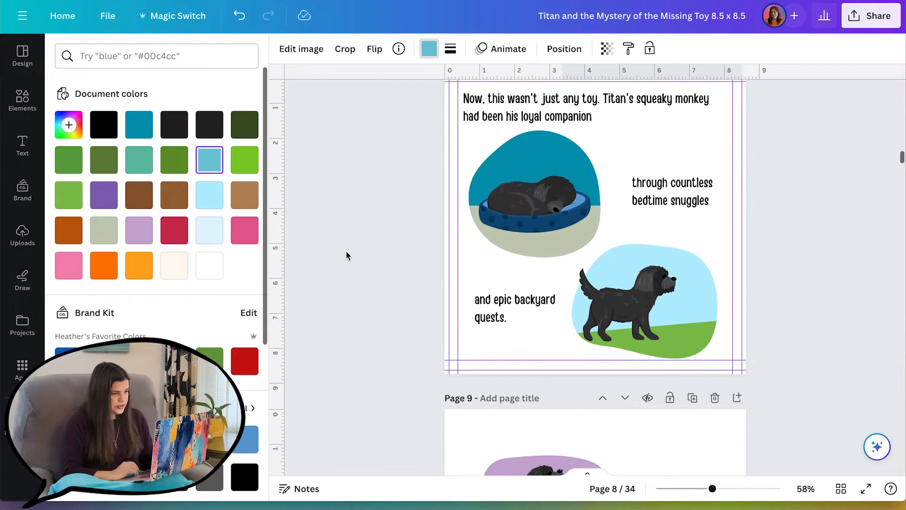
{"action": "scroll", "coordinate": [347, 255], "scroll_direction": "down", "scroll_amount": 1}
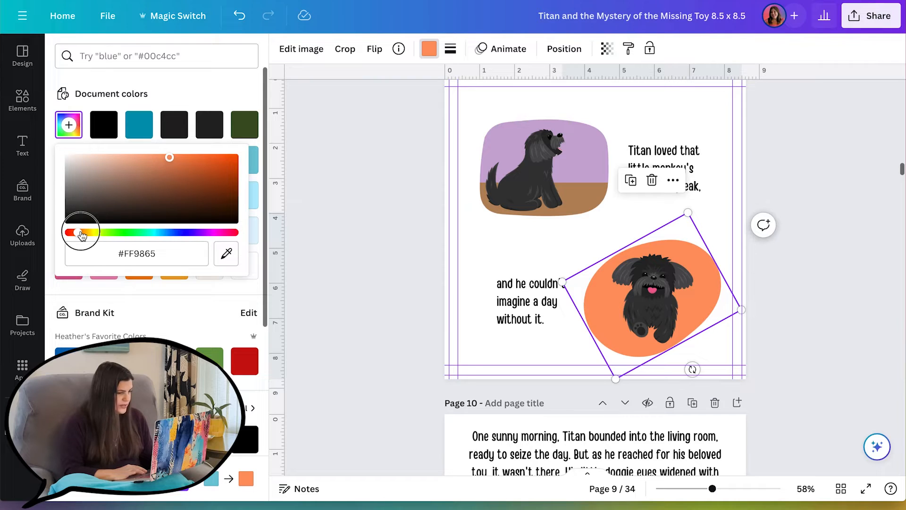
{"action": "left_click", "coordinate": [82, 234]}
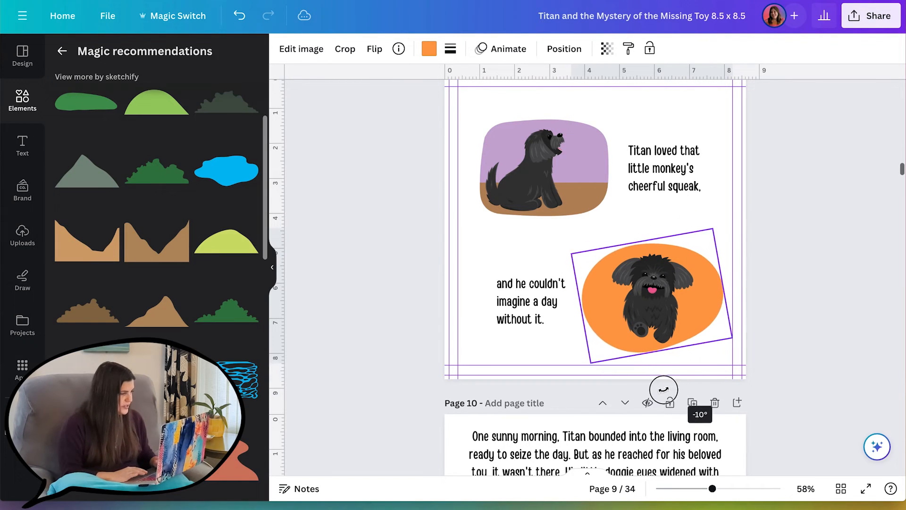
- Straighten the orange blob on page 9, duplicate it in place and crop the copy to its lower part as a floor strip
{"action": "left_click_drag", "start_coordinate": [659, 385], "coordinate": [651, 378]}
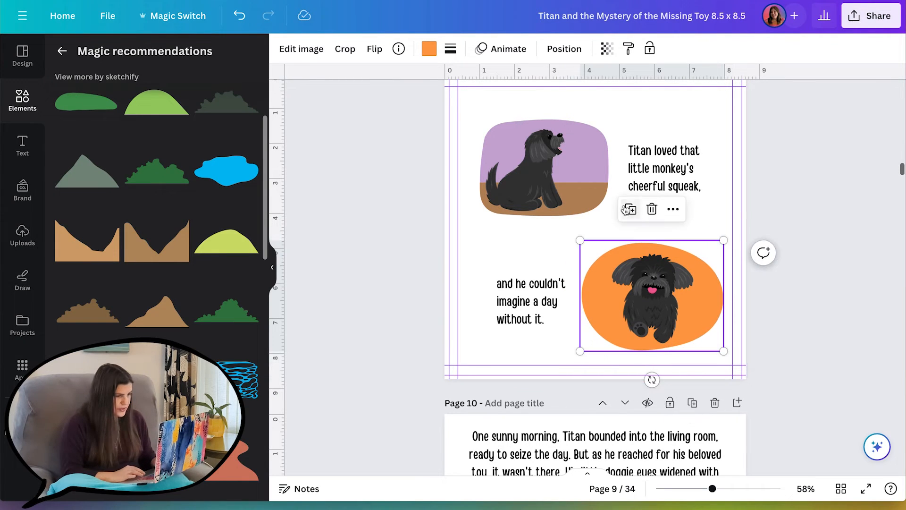
{"action": "key", "text": "Delete"}
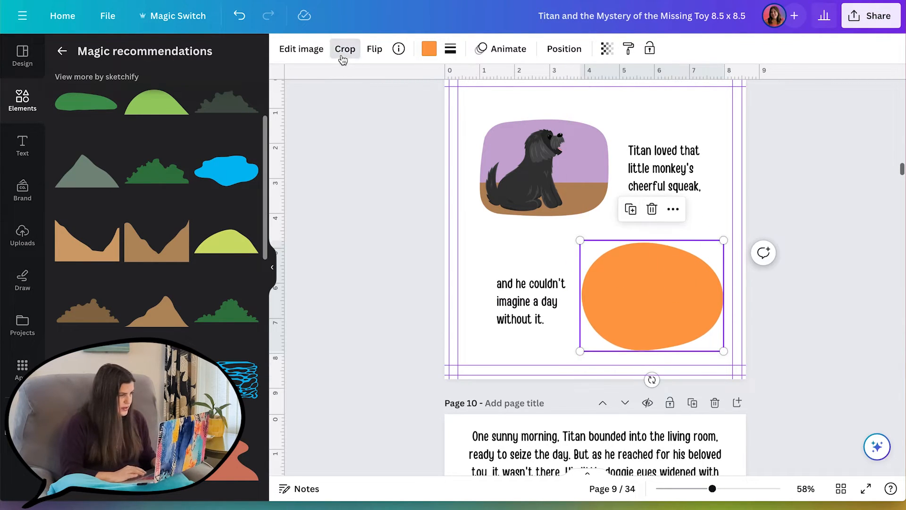
{"action": "left_click", "coordinate": [344, 49]}
{"action": "left_click_drag", "start_coordinate": [586, 246], "coordinate": [557, 315]}
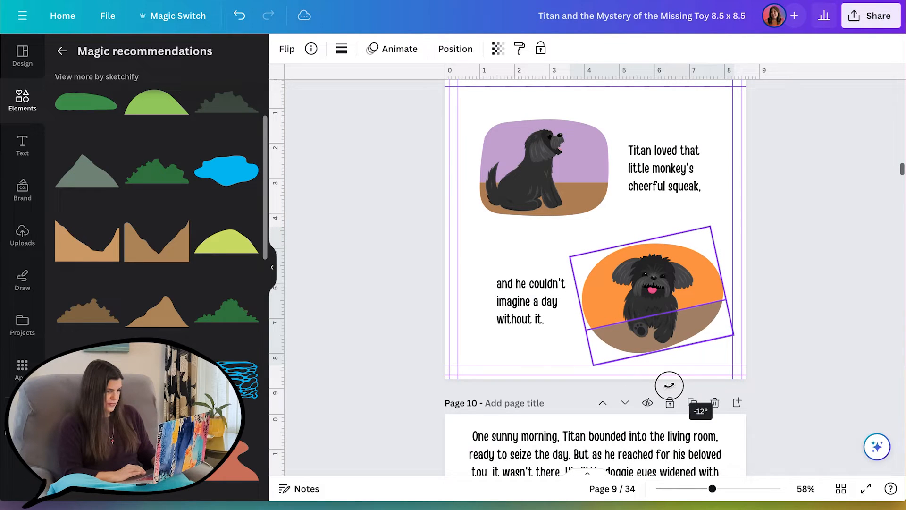
- Tilt the orange blob and its floor strip slightly counter-clockwise and recolor the strip to teal green #64bfa4
{"action": "left_click_drag", "start_coordinate": [669, 384], "coordinate": [666, 386]}
{"action": "left_click", "coordinate": [814, 204]}
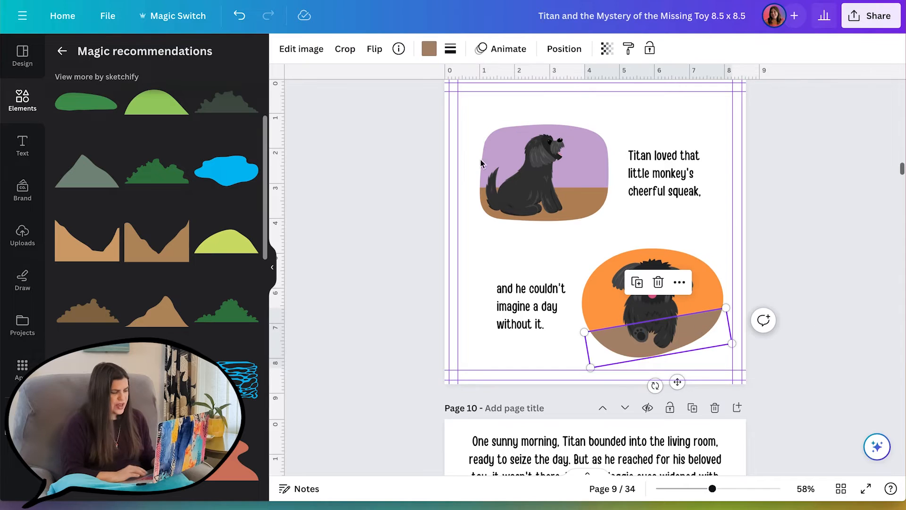
{"action": "left_click", "coordinate": [429, 49]}
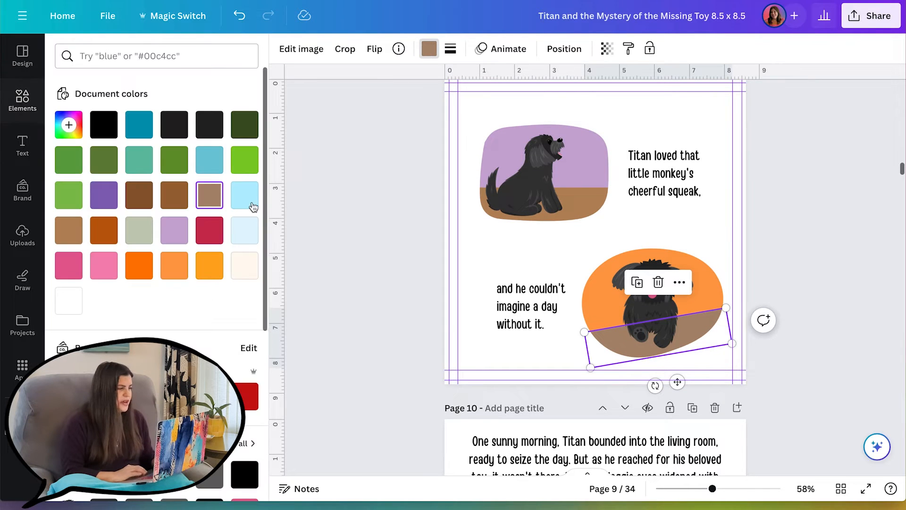
{"action": "left_click", "coordinate": [139, 160]}
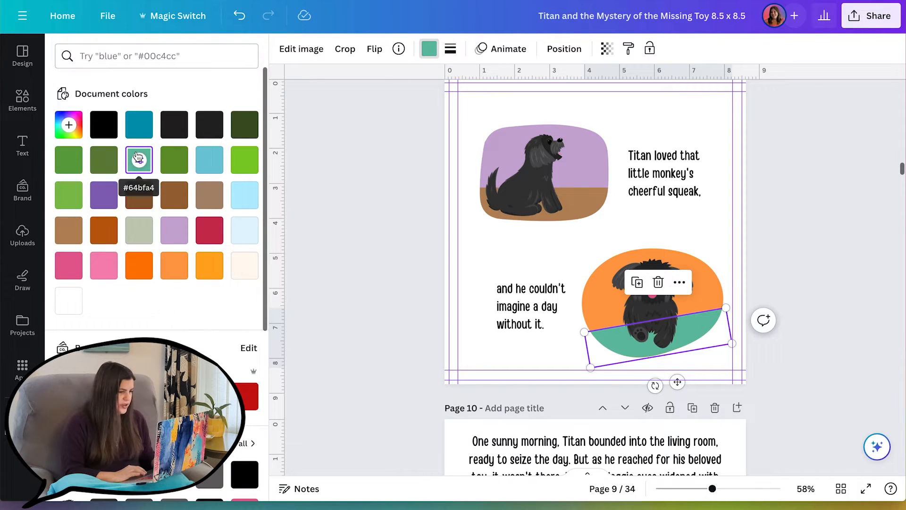
{"action": "left_click", "coordinate": [766, 252]}
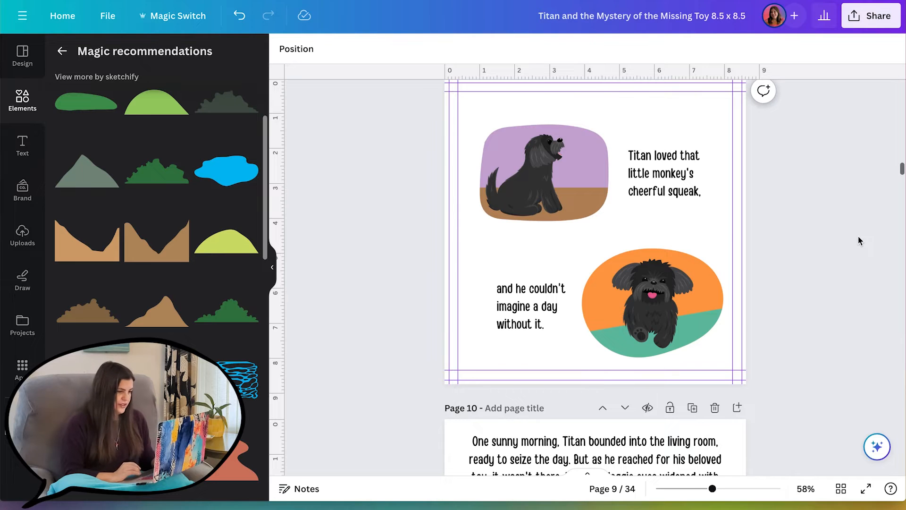
- Return to page 8 and search the element graphics for "monkey toy", browsing the results for a suitable stuffed monkey
{"action": "scroll", "coordinate": [858, 236], "scroll_direction": "up", "scroll_amount": 1}
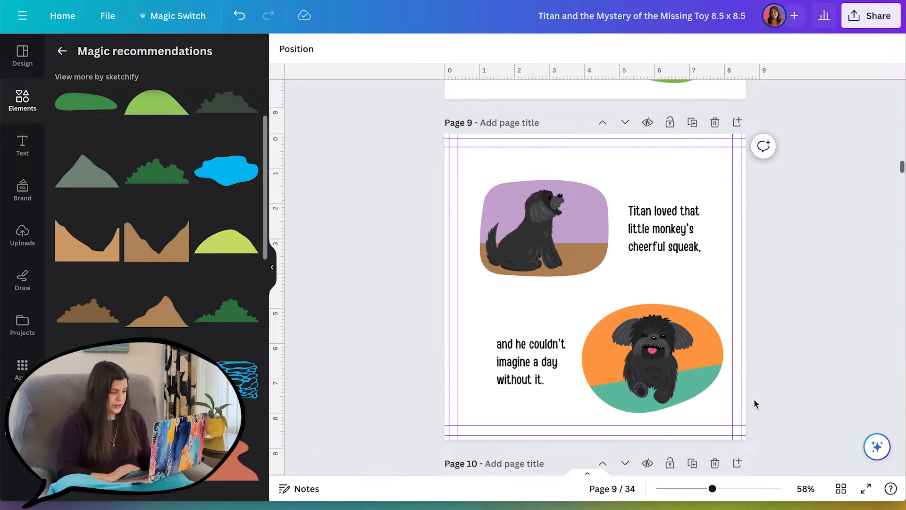
{"action": "scroll", "coordinate": [754, 401], "scroll_direction": "up", "scroll_amount": 5}
{"action": "scroll", "coordinate": [754, 404], "scroll_direction": "up", "scroll_amount": 2}
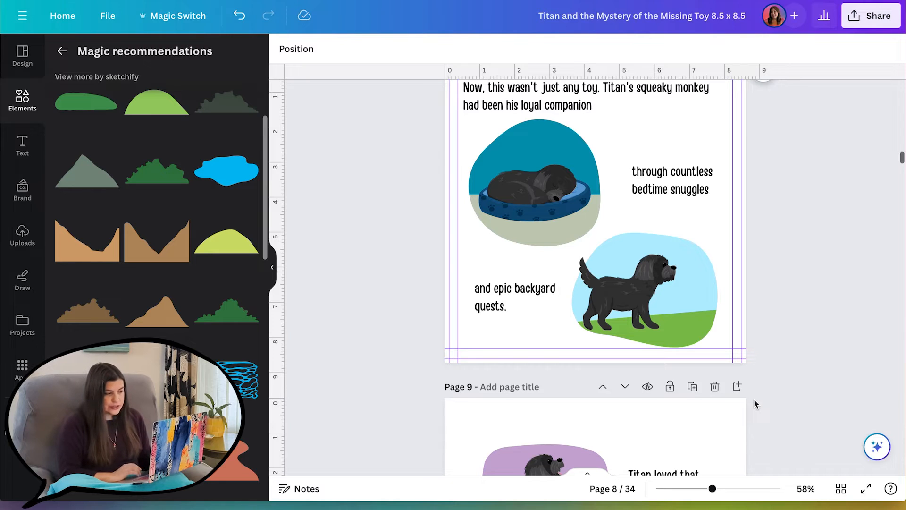
{"action": "scroll", "coordinate": [754, 404], "scroll_direction": "up", "scroll_amount": 1}
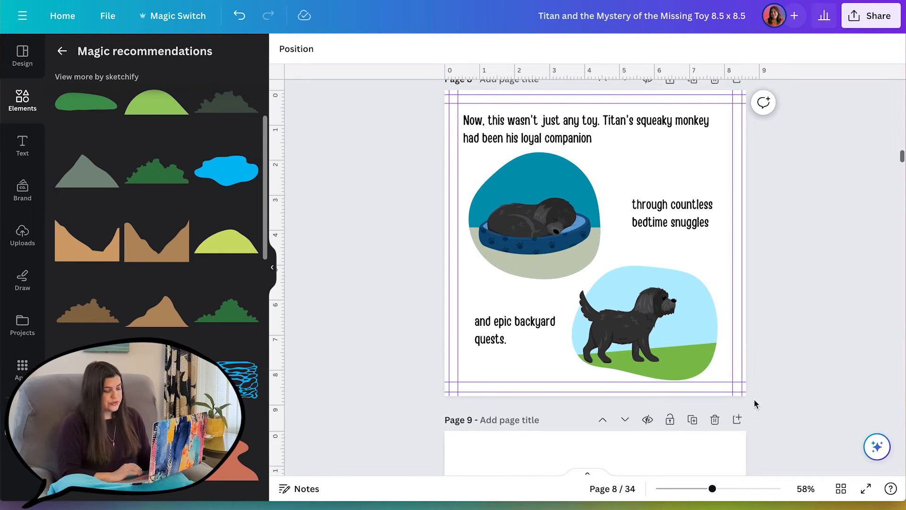
{"action": "left_click", "coordinate": [28, 104]}
{"action": "type", "text": "monkey toy"}
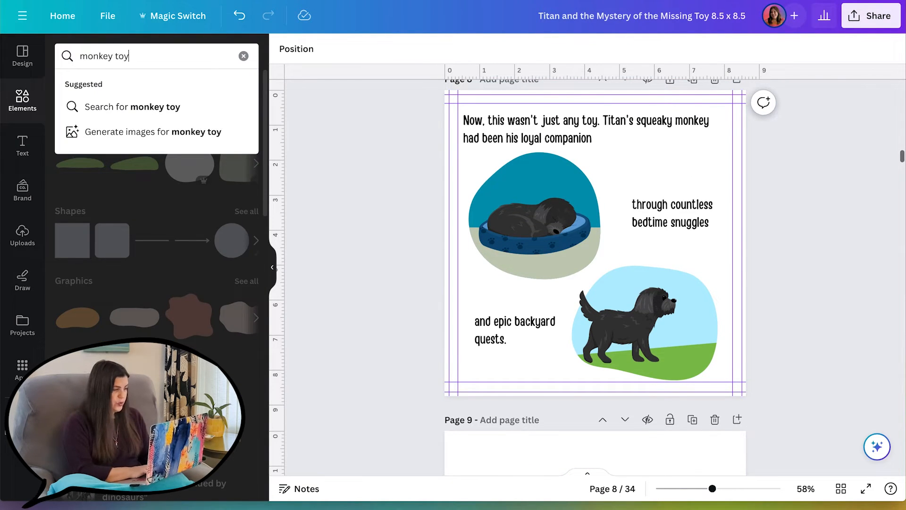
{"action": "key", "text": "Return"}
{"action": "left_click", "coordinate": [99, 85]}
{"action": "scroll", "coordinate": [216, 306], "scroll_direction": "down", "scroll_amount": 2}
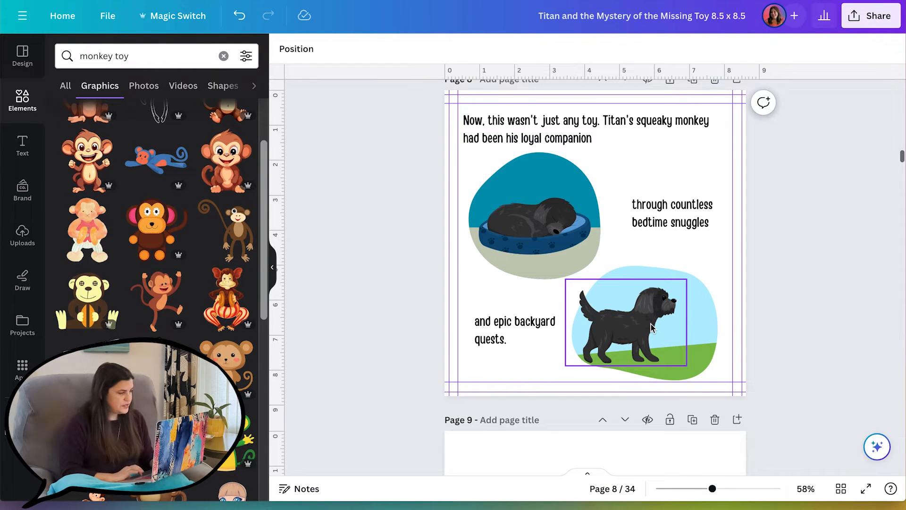
{"action": "scroll", "coordinate": [94, 189], "scroll_direction": "up", "scroll_amount": 2}
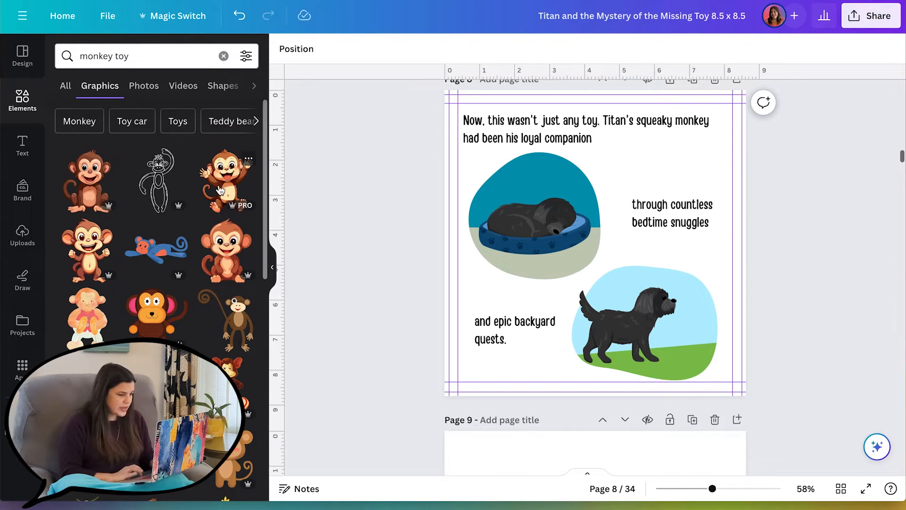
{"action": "scroll", "coordinate": [189, 330], "scroll_direction": "down", "scroll_amount": 3}
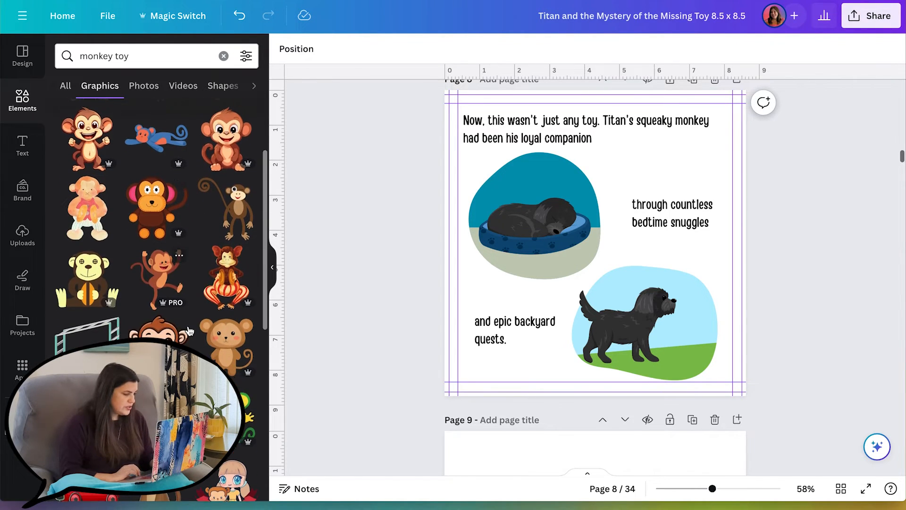
{"action": "scroll", "coordinate": [188, 331], "scroll_direction": "down", "scroll_amount": 2}
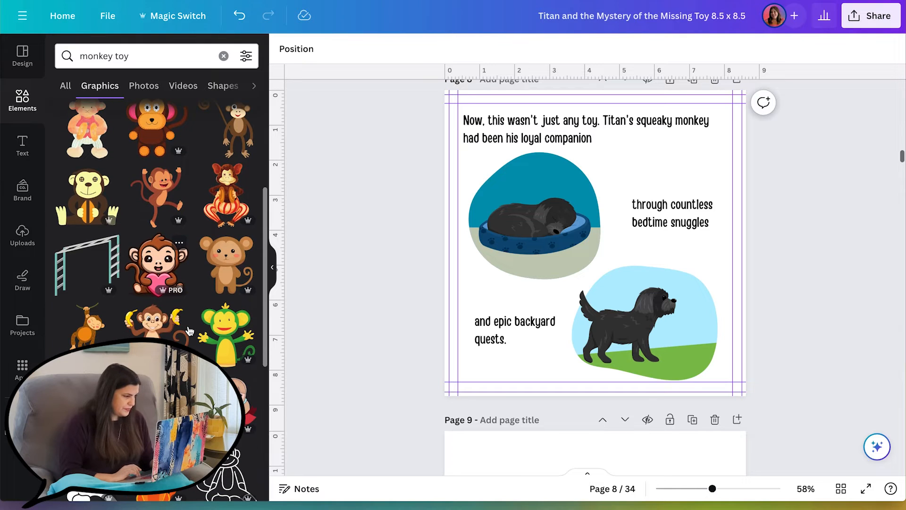
- Try out the dancing monkey, the standing curly-tailed monkey and another toy monkey graphic on page 8
{"action": "left_click", "coordinate": [170, 199]}
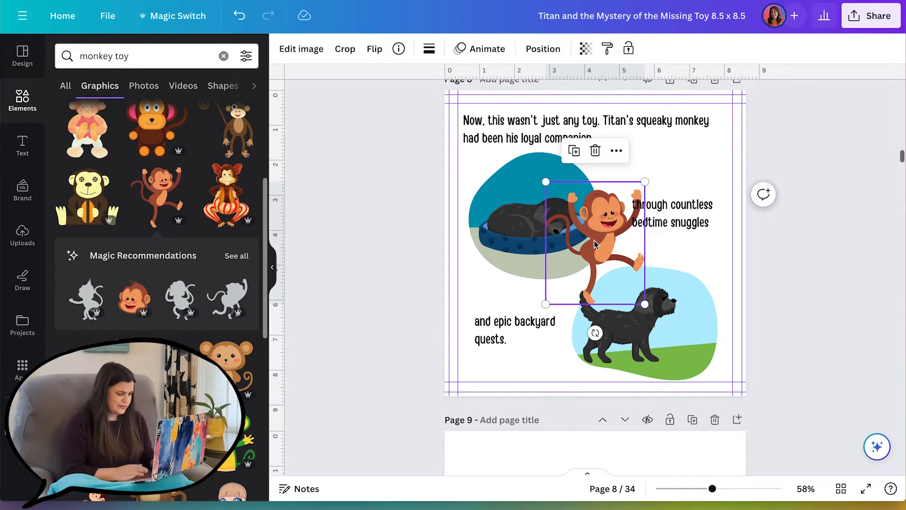
{"action": "key", "text": "Delete"}
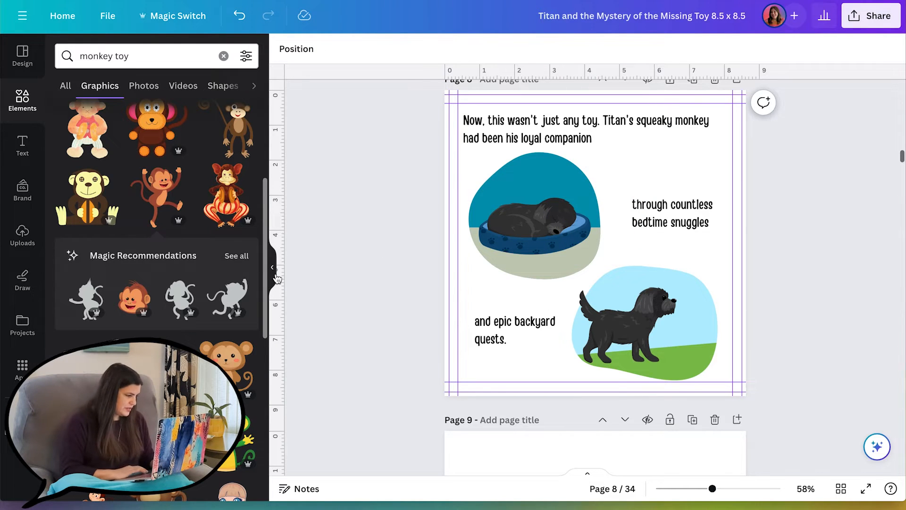
{"action": "scroll", "coordinate": [227, 349], "scroll_direction": "down", "scroll_amount": 2}
{"action": "left_click", "coordinate": [227, 296]}
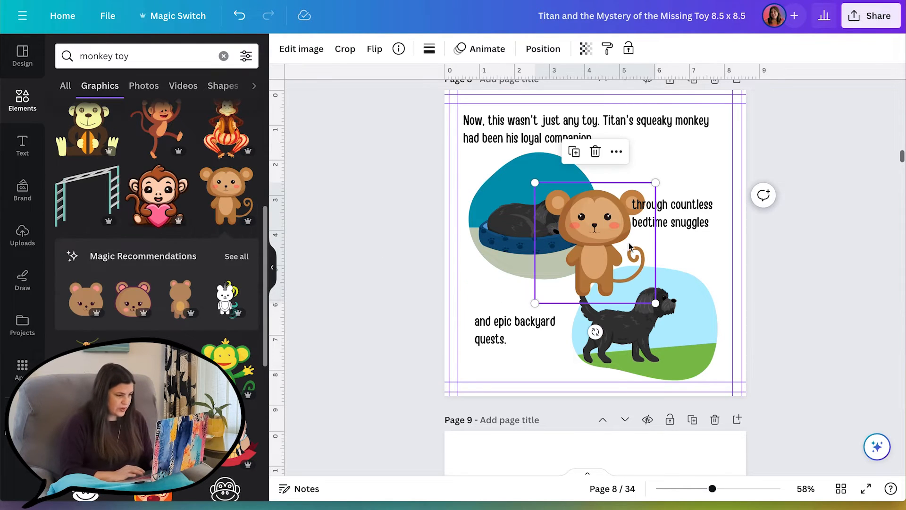
{"action": "left_click_drag", "start_coordinate": [616, 238], "coordinate": [587, 257]}
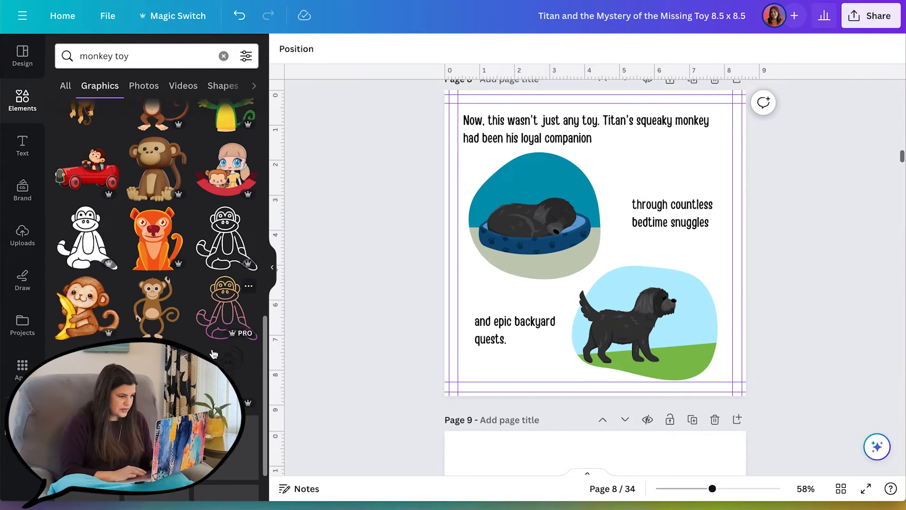
{"action": "scroll", "coordinate": [214, 353], "scroll_direction": "down", "scroll_amount": 10}
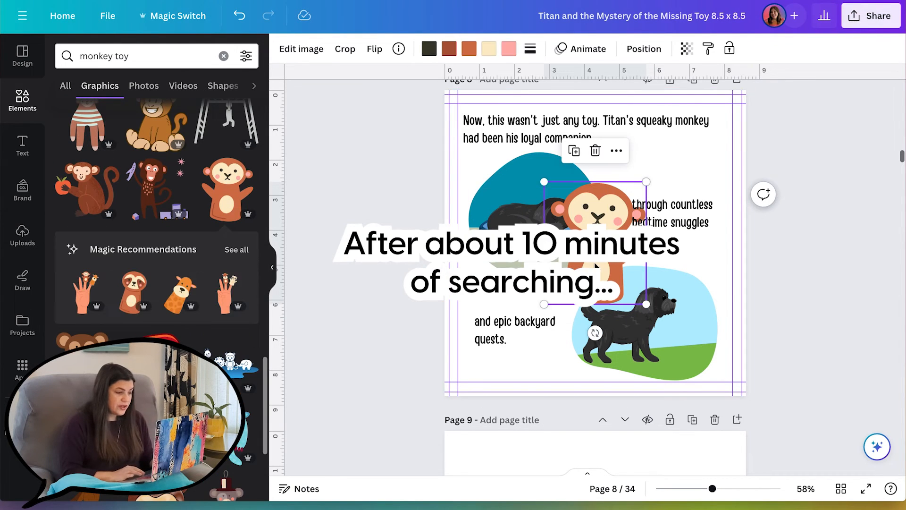
{"action": "key", "text": "Delete"}
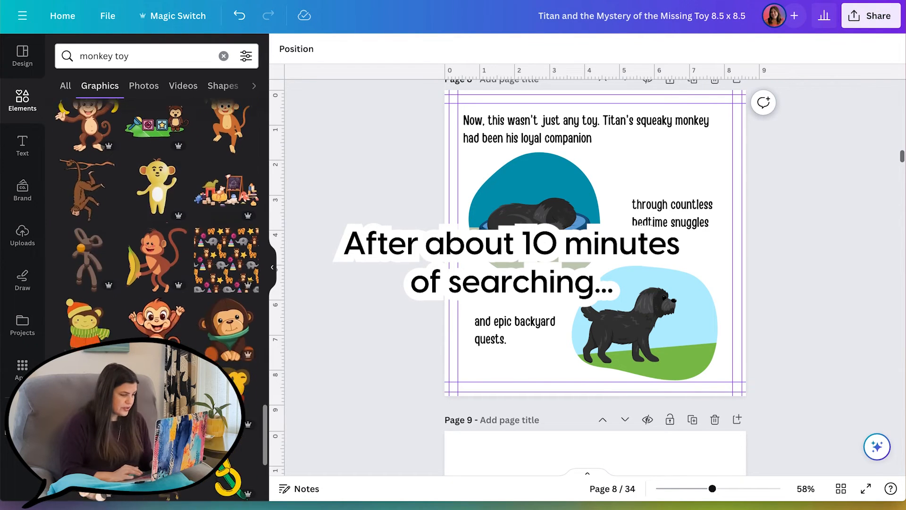
- Search the graphics for "monkey stuffed animal", add the standing light-brown monkey and place it, scaled down, over the sleeping dog
{"action": "scroll", "coordinate": [157, 283], "scroll_direction": "down", "scroll_amount": 5}
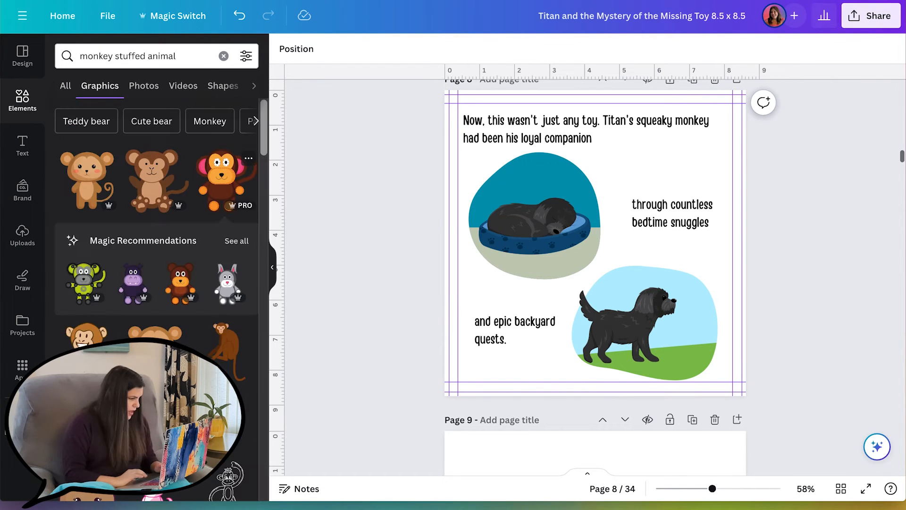
{"action": "left_click", "coordinate": [89, 175]}
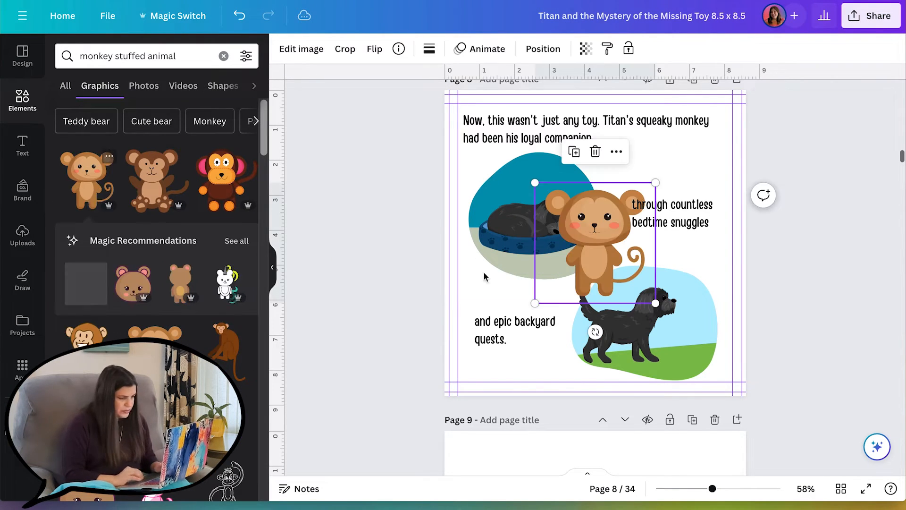
{"action": "left_click_drag", "start_coordinate": [604, 236], "coordinate": [592, 245]}
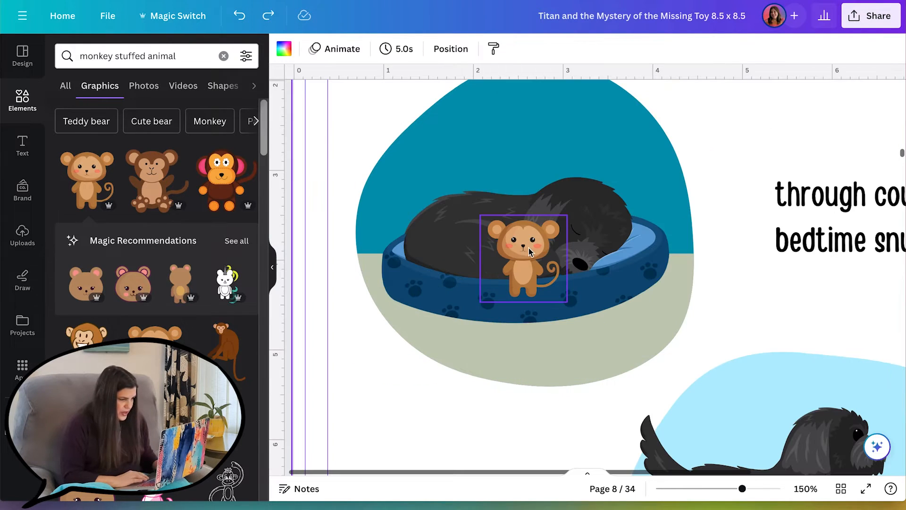
{"action": "left_click_drag", "start_coordinate": [525, 242], "coordinate": [526, 238]}
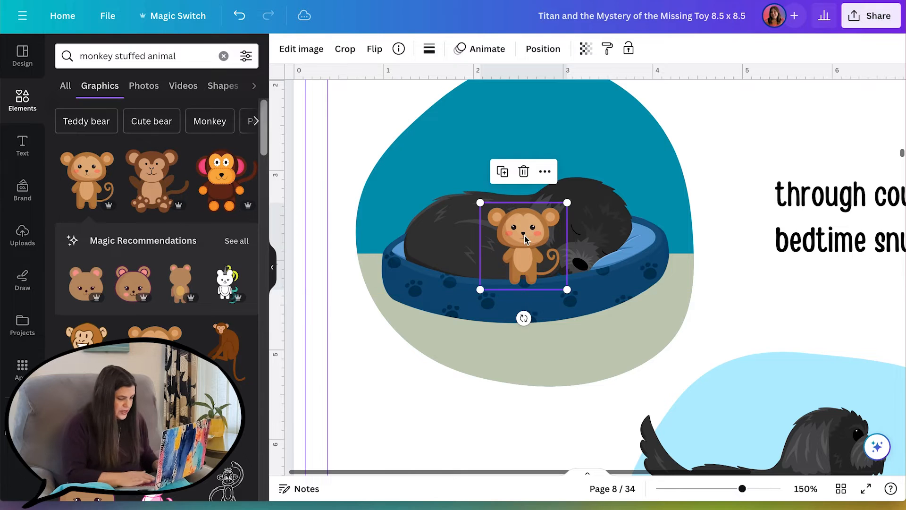
- Tilt the monkey clockwise, nestle it against the sleeping dog's head and crop away its body so only the head shows
{"action": "scroll", "coordinate": [526, 238], "scroll_direction": "up", "scroll_amount": 5}
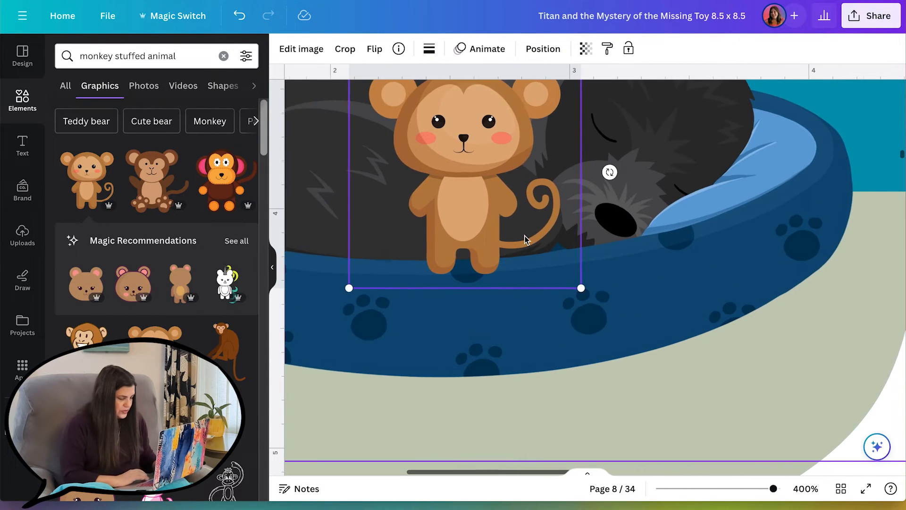
{"action": "left_click_drag", "start_coordinate": [503, 242], "coordinate": [709, 226]}
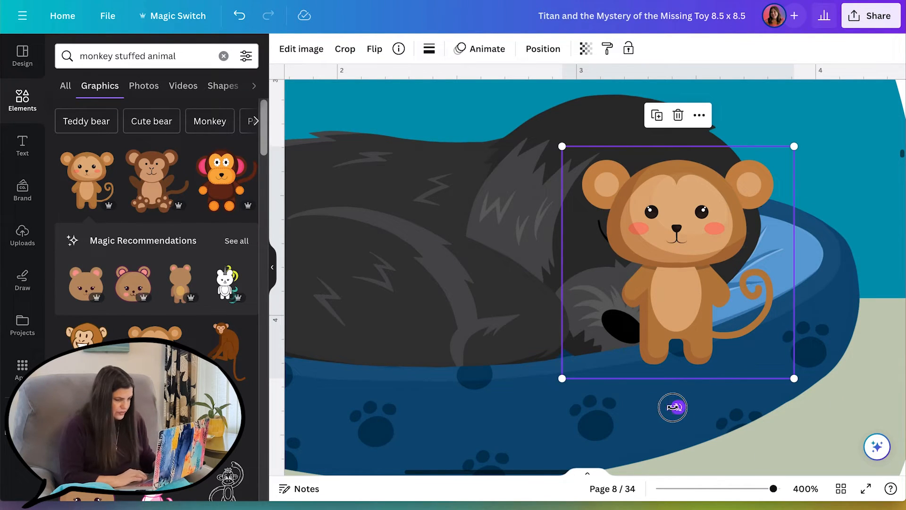
{"action": "left_click_drag", "start_coordinate": [678, 408], "coordinate": [591, 387]}
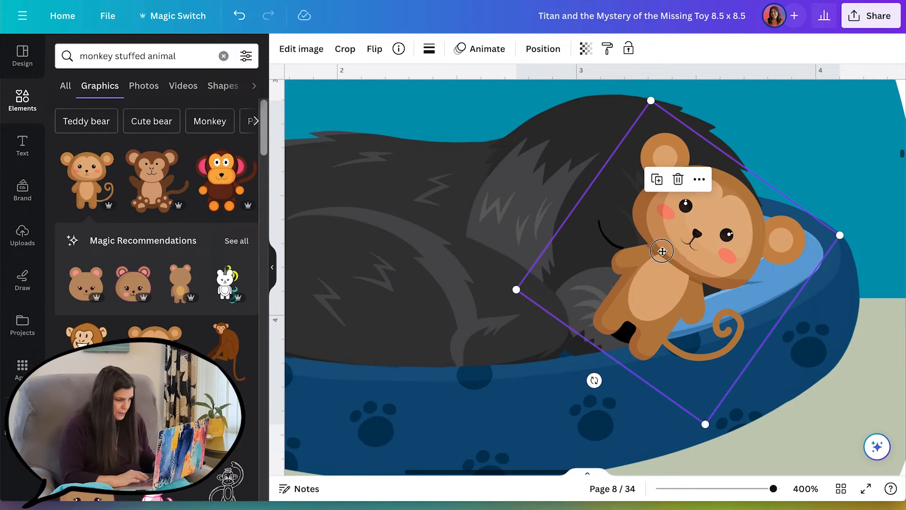
{"action": "left_click_drag", "start_coordinate": [661, 251], "coordinate": [530, 286]}
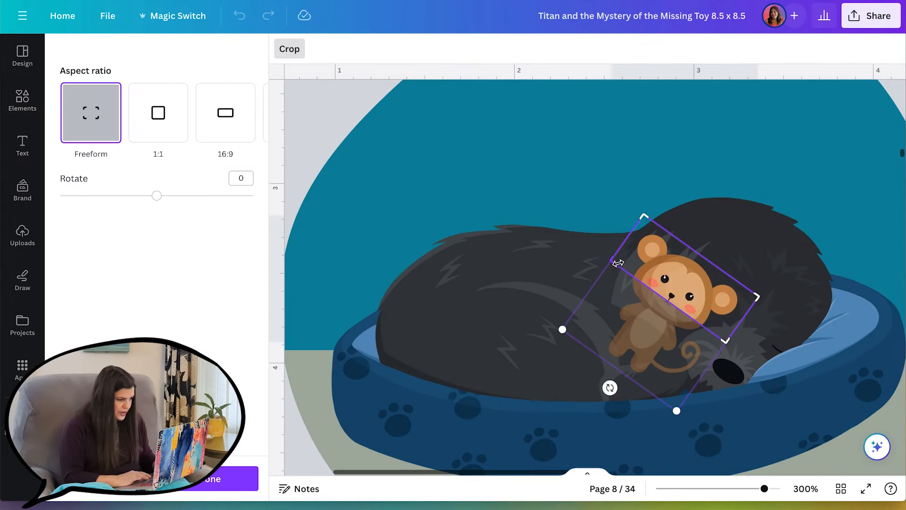
{"action": "left_click_drag", "start_coordinate": [619, 263], "coordinate": [611, 281]}
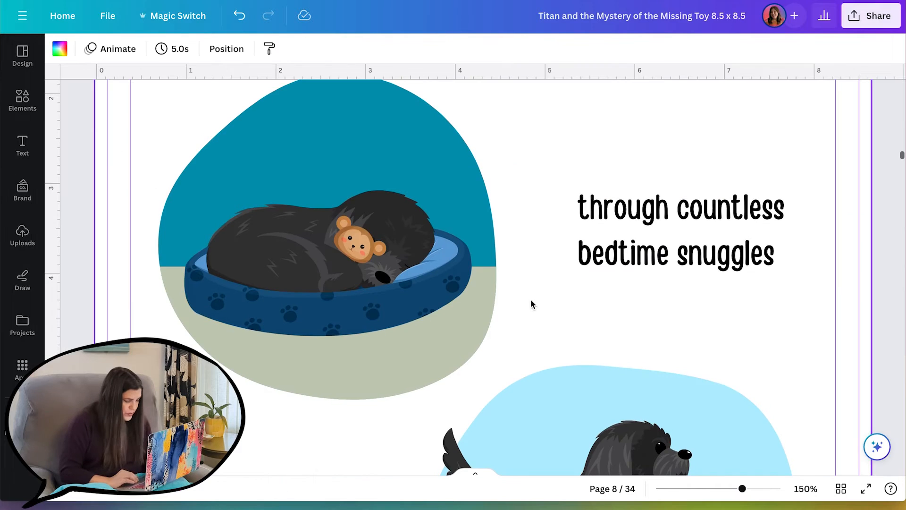
- Duplicate the cropped monkey head beside the dog scene and crop the copy down to one foot
{"action": "left_click", "coordinate": [353, 242]}
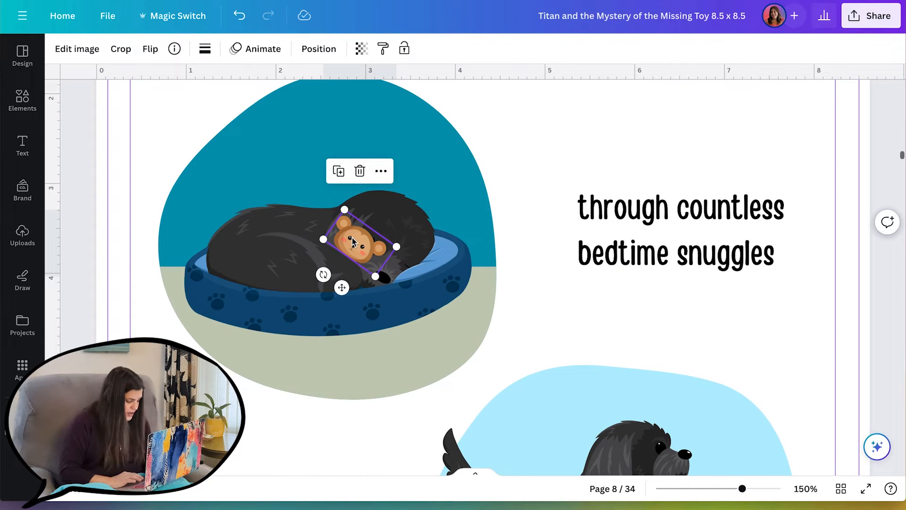
{"action": "left_click_drag", "start_coordinate": [353, 241], "coordinate": [532, 158]}
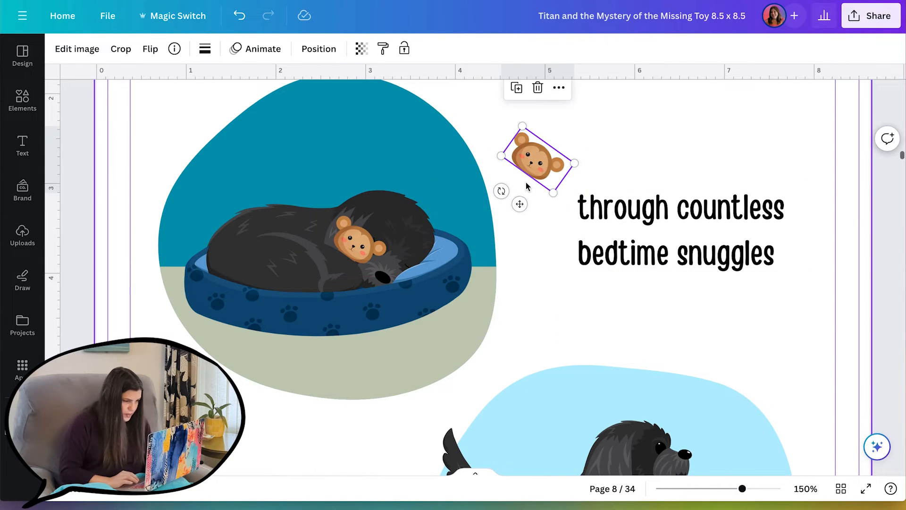
{"action": "left_click", "coordinate": [122, 49]}
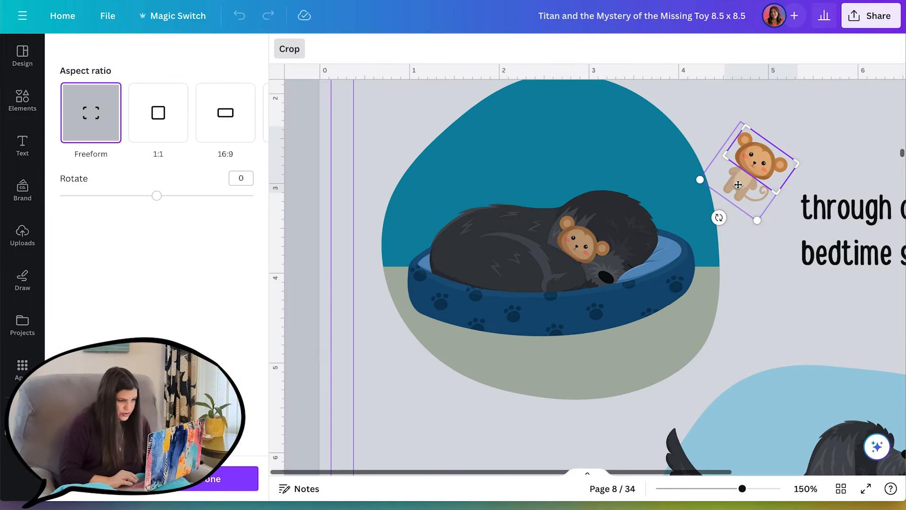
{"action": "left_click_drag", "start_coordinate": [725, 158], "coordinate": [700, 179]}
{"action": "left_click_drag", "start_coordinate": [804, 162], "coordinate": [736, 193]}
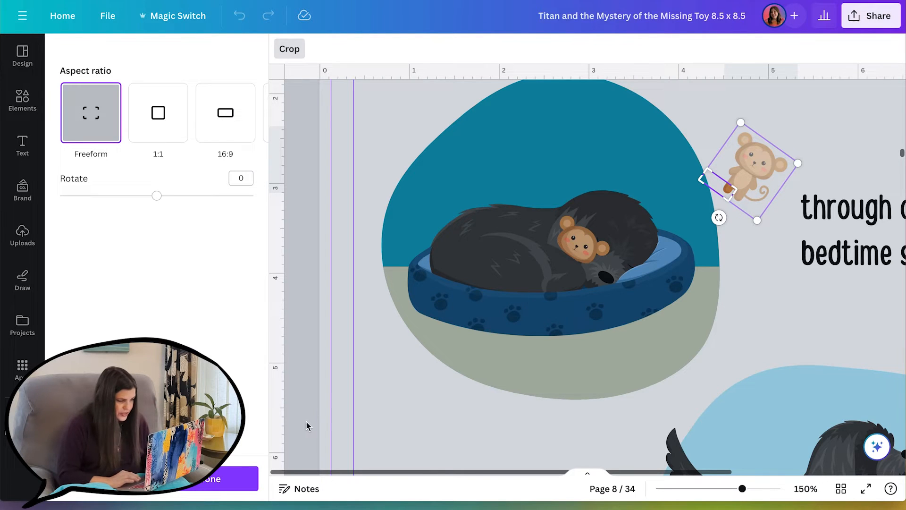
{"action": "left_click", "coordinate": [203, 486]}
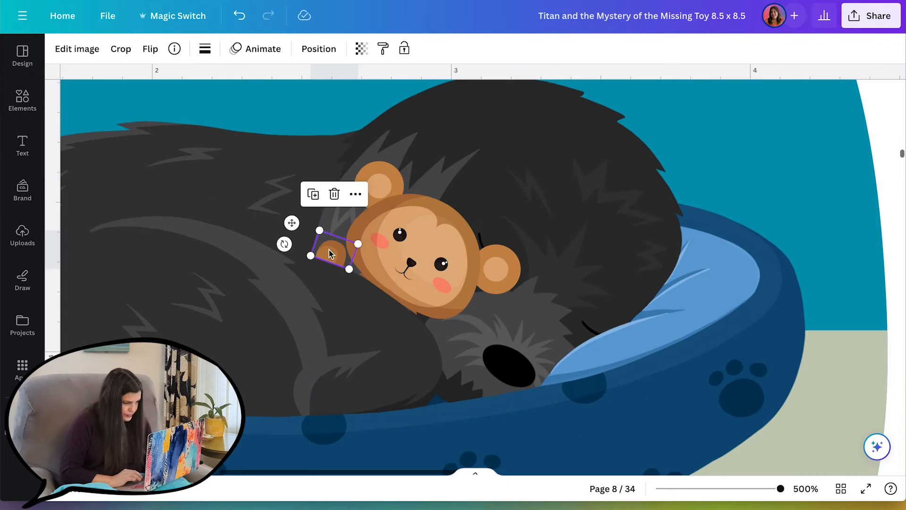
- Place the cropped foot pieces as paws on both sides below the monkey's face on the sleeping dog
{"action": "left_click_drag", "start_coordinate": [302, 232], "coordinate": [454, 287]}
{"action": "left_click_drag", "start_coordinate": [486, 339], "coordinate": [449, 337]}
{"action": "scroll", "coordinate": [654, 294], "scroll_direction": "down", "scroll_amount": 5}
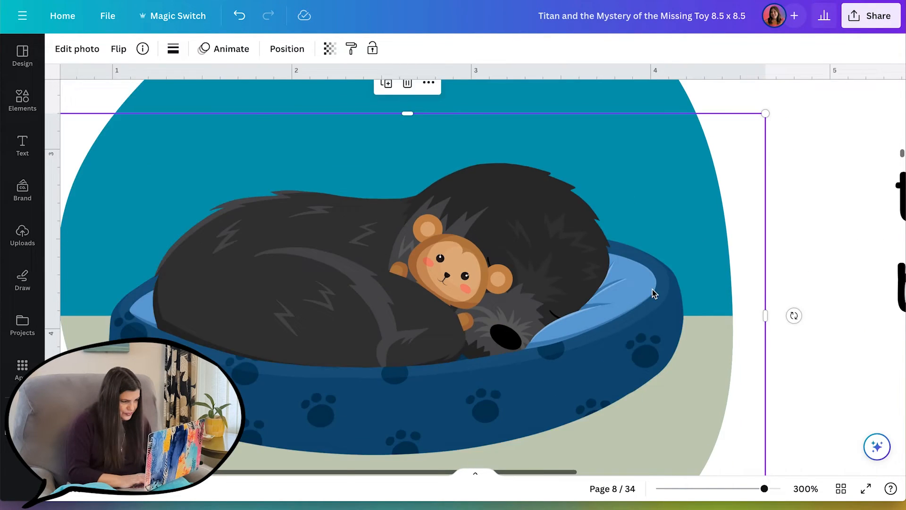
{"action": "scroll", "coordinate": [654, 293], "scroll_direction": "down", "scroll_amount": 3}
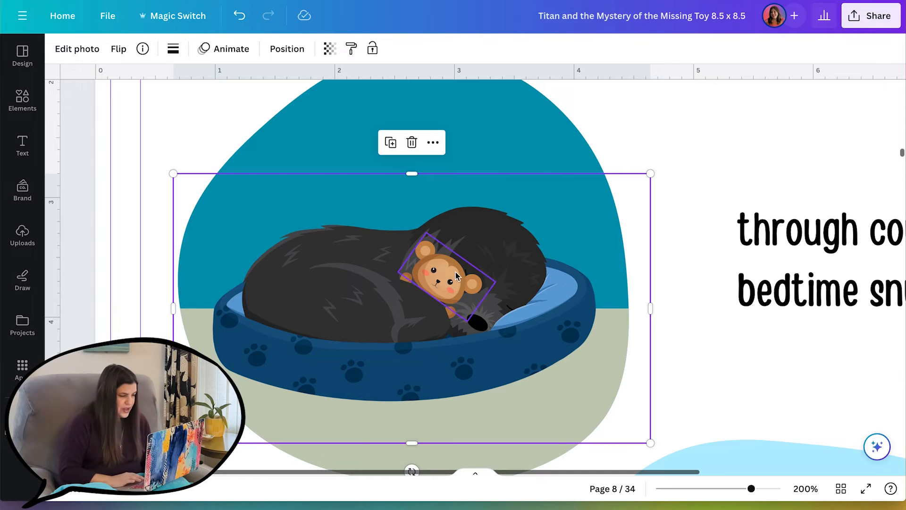
- Duplicate the paw beside the dog's nose and recrop the copy to show only the monkey's curled tail
{"action": "scroll", "coordinate": [420, 295], "scroll_direction": "up", "scroll_amount": 5}
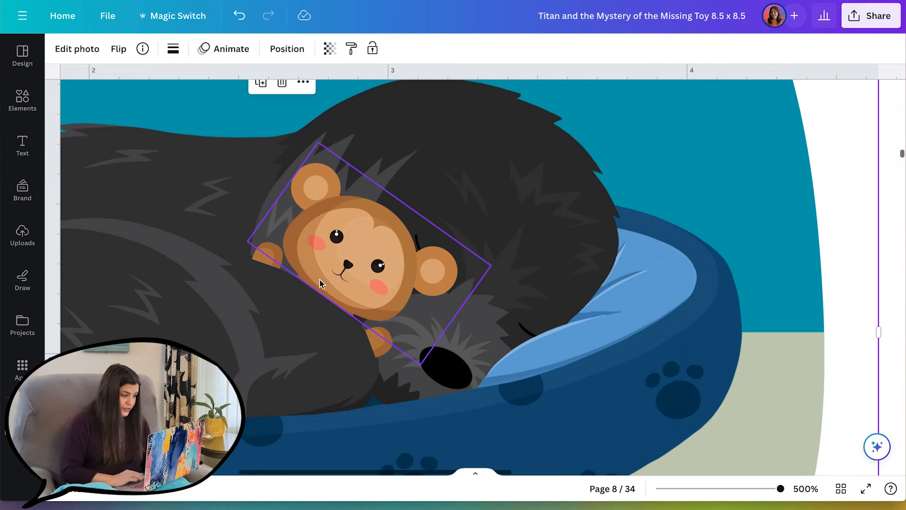
{"action": "left_click", "coordinate": [384, 355]}
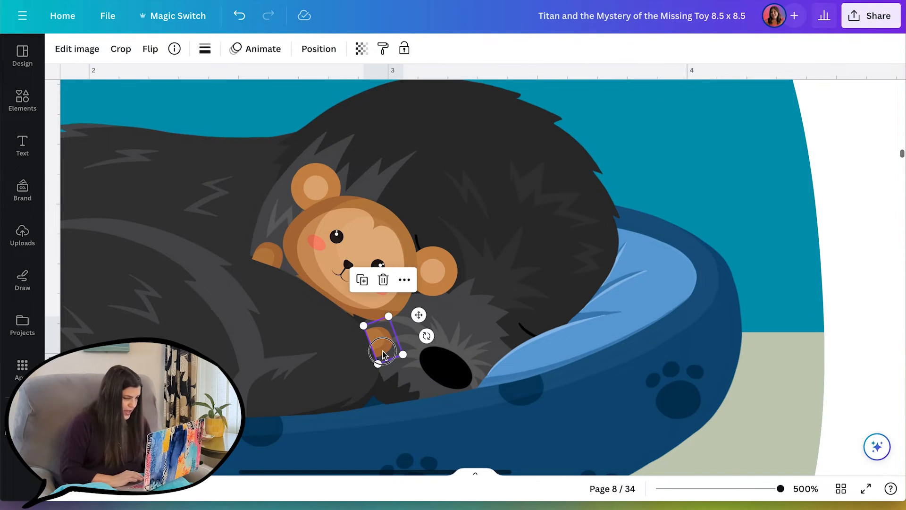
{"action": "left_click_drag", "start_coordinate": [383, 355], "coordinate": [579, 279]}
{"action": "double_click", "coordinate": [569, 264]}
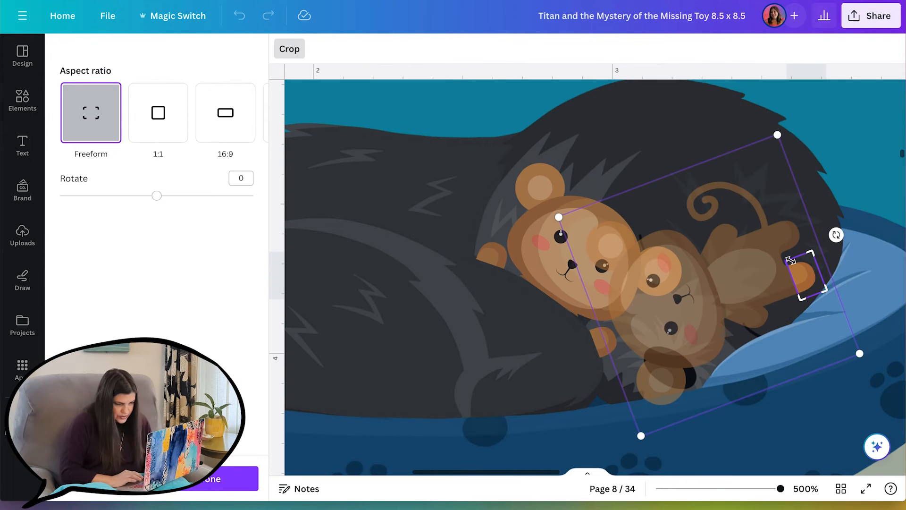
{"action": "left_click_drag", "start_coordinate": [790, 260], "coordinate": [675, 186]}
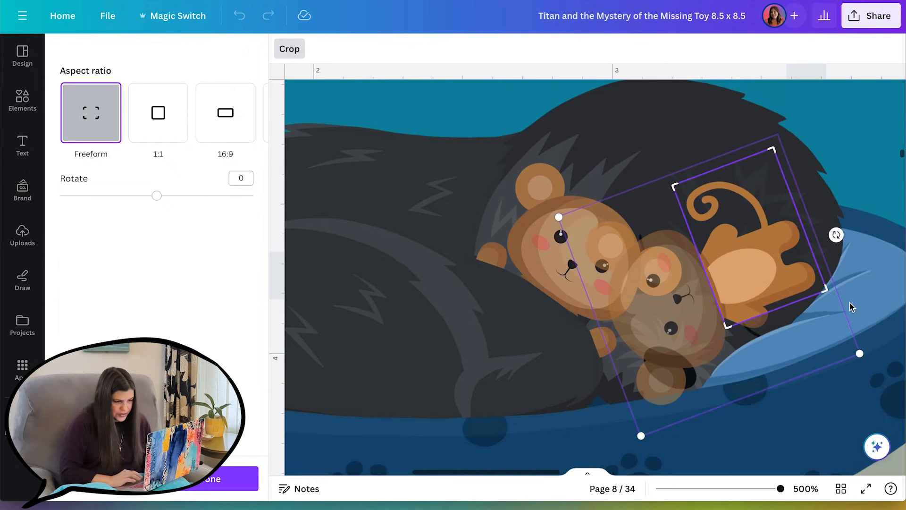
{"action": "left_click_drag", "start_coordinate": [826, 290], "coordinate": [751, 209]}
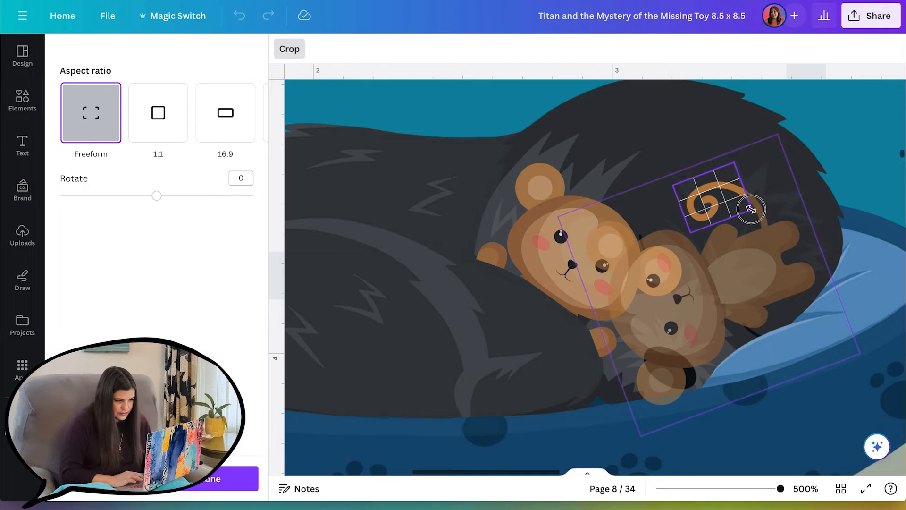
- Rotate and flip the tail piece and position it behind the monkey's upper paw on the sleeping dog
{"action": "mouse_move", "coordinate": [504, 257]}
{"action": "left_mouse_down"}
{"action": "mouse_move", "coordinate": [454, 263]}
{"action": "mouse_move", "coordinate": [508, 248]}
{"action": "left_mouse_up"}
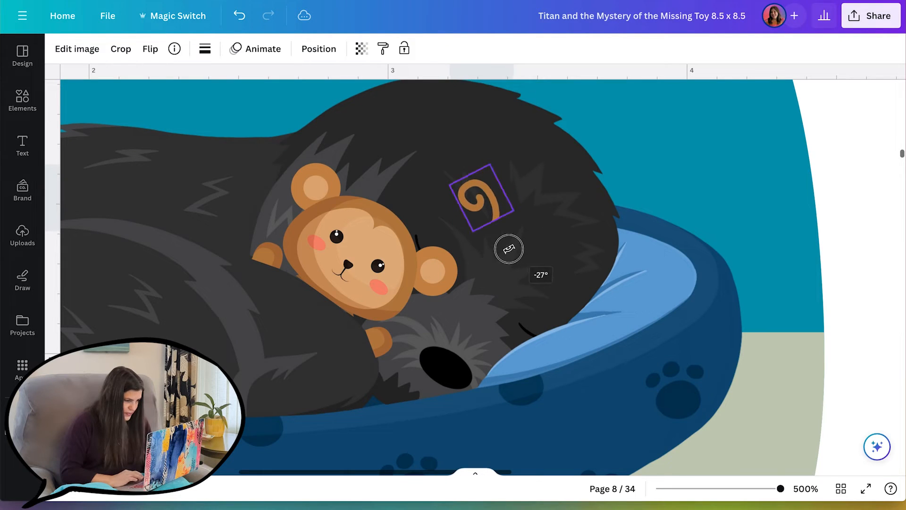
{"action": "left_click_drag", "start_coordinate": [481, 198], "coordinate": [221, 229]}
{"action": "left_click_drag", "start_coordinate": [242, 279], "coordinate": [220, 288]}
{"action": "left_click", "coordinate": [150, 49]}
{"action": "left_click", "coordinate": [155, 81]}
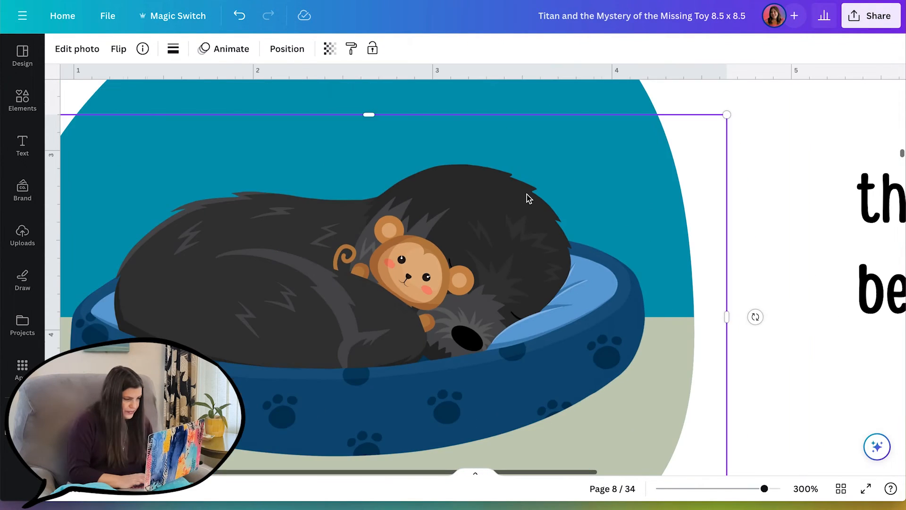
- Copy the monkey head to the backyard scene near the standing dog and expand its crop to show the whole monkey
{"action": "key", "text": "super+minus"}
{"action": "key", "text": "super+minus"}
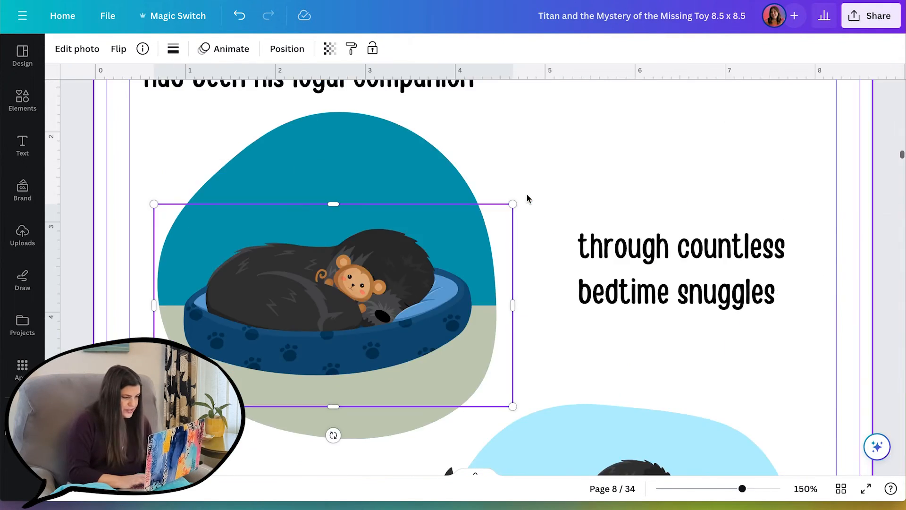
{"action": "left_click", "coordinate": [584, 167]}
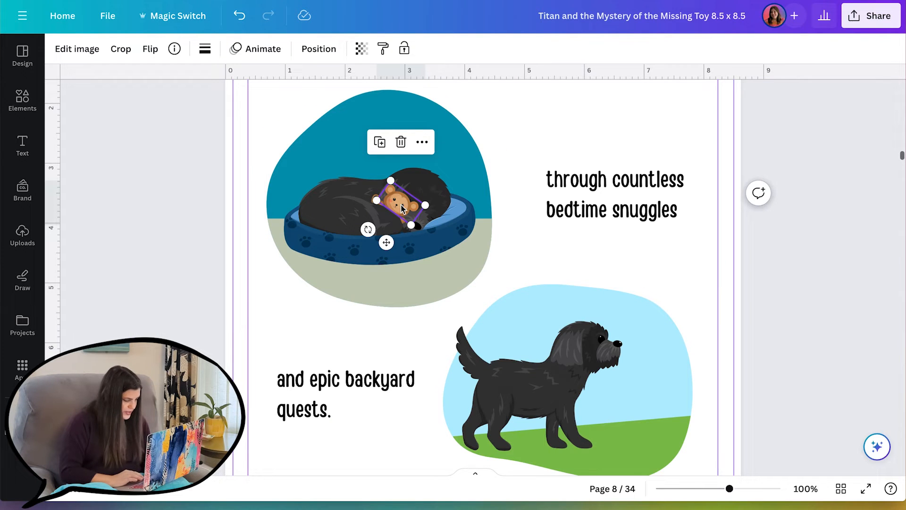
{"action": "left_click_drag", "start_coordinate": [401, 208], "coordinate": [634, 316]}
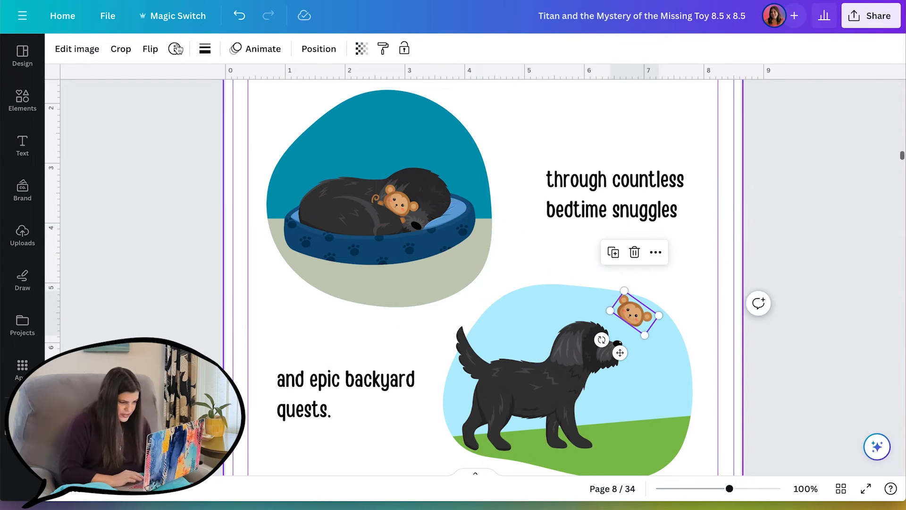
{"action": "left_click", "coordinate": [121, 48]}
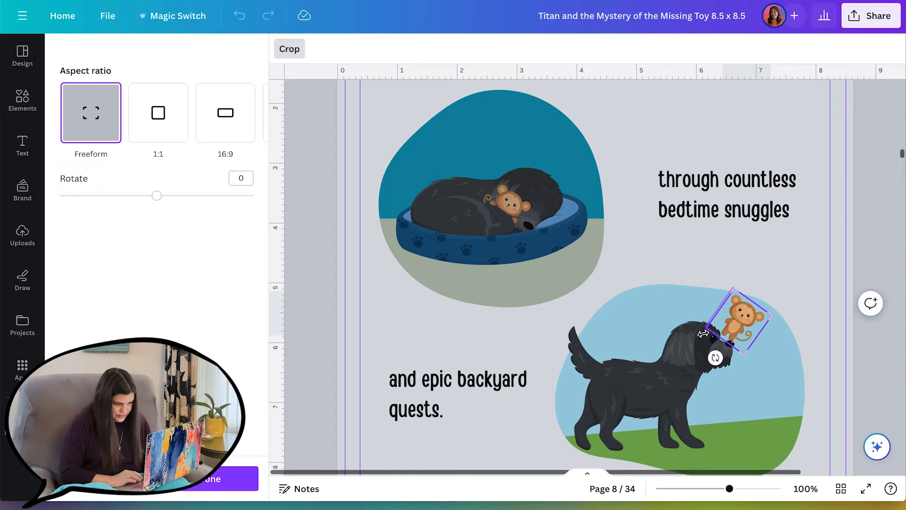
{"action": "left_click", "coordinate": [230, 487]}
- Turn the backyard monkey upside down and position it hanging by its feet below the standing dog's mouth
{"action": "left_click_drag", "start_coordinate": [598, 364], "coordinate": [645, 272]}
{"action": "left_click_drag", "start_coordinate": [626, 336], "coordinate": [608, 393]}
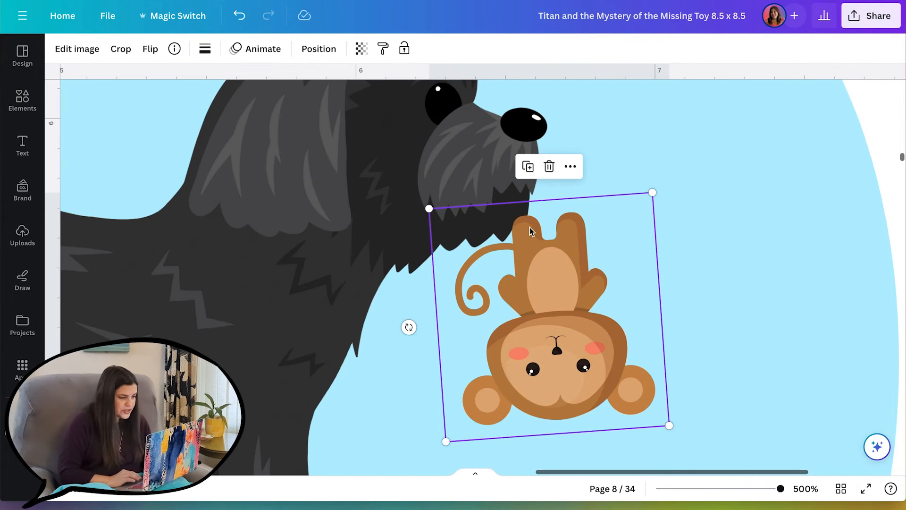
{"action": "left_click_drag", "start_coordinate": [544, 269], "coordinate": [623, 266]}
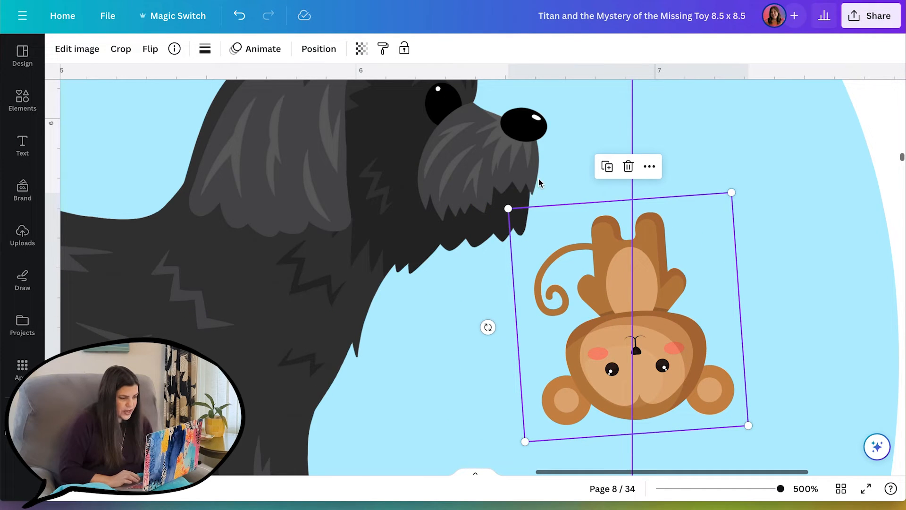
{"action": "left_click_drag", "start_coordinate": [630, 283], "coordinate": [530, 245]}
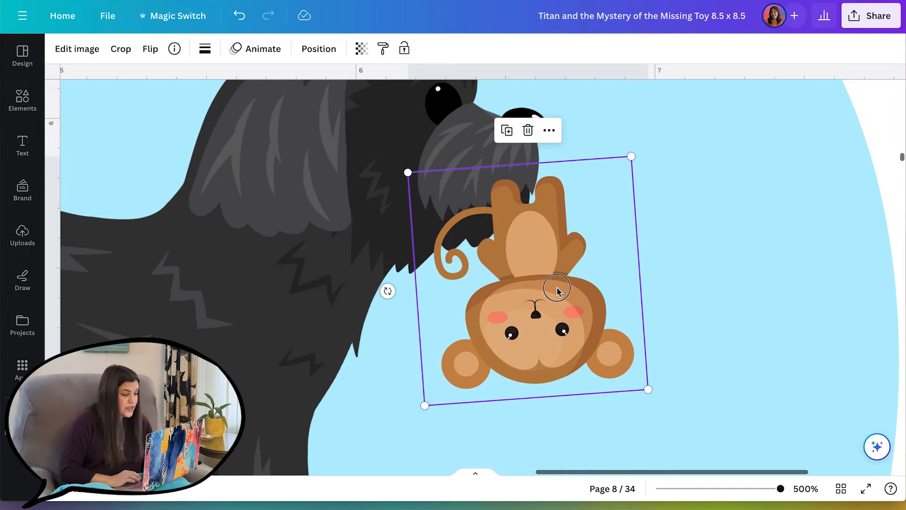
{"action": "left_click_drag", "start_coordinate": [557, 291], "coordinate": [563, 330]}
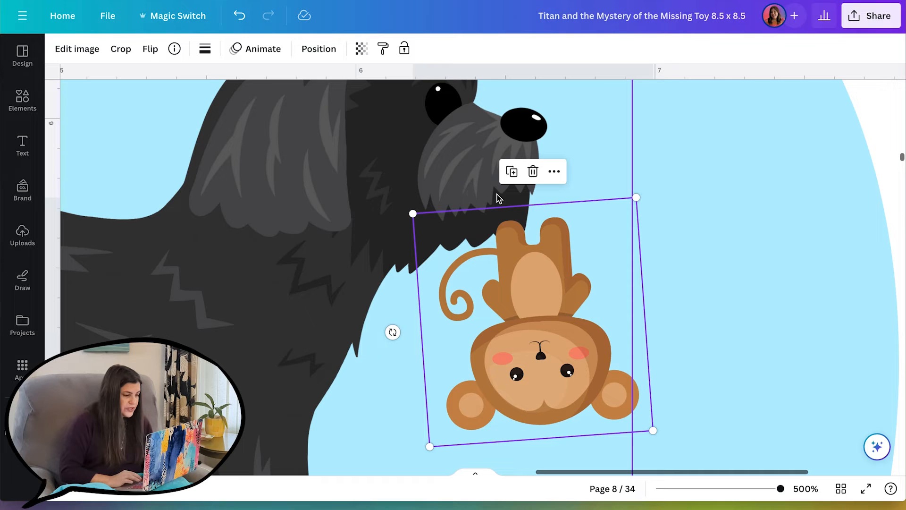
- Add an inverted triangle from the basic shapes to page 8
{"action": "left_click", "coordinate": [471, 188]}
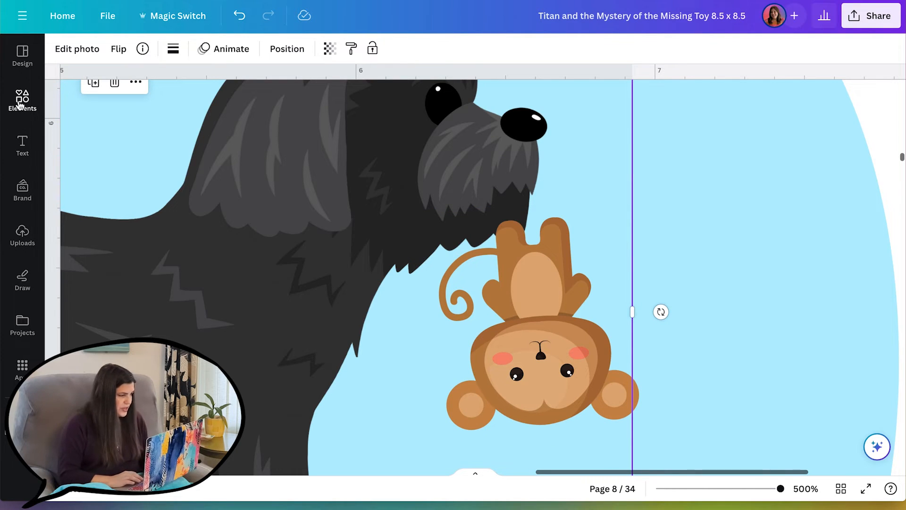
{"action": "left_click", "coordinate": [19, 105]}
{"action": "left_click", "coordinate": [19, 102]}
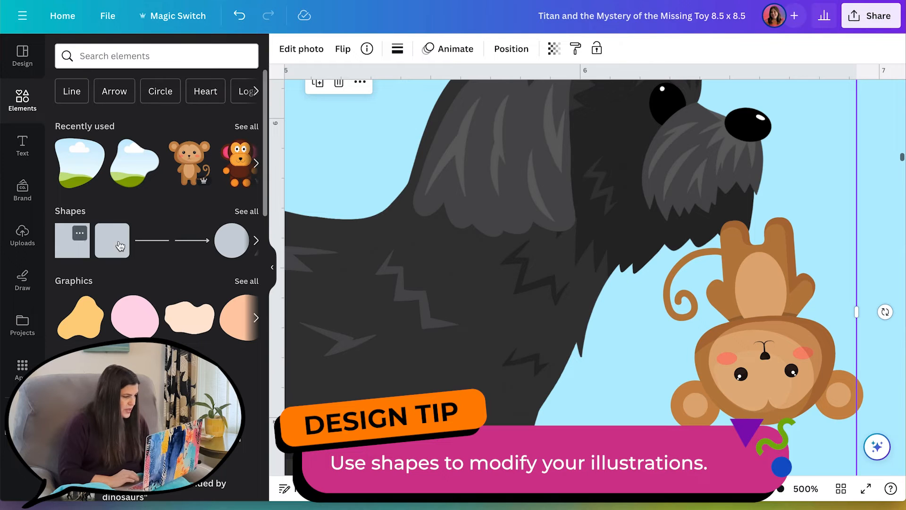
{"action": "left_click", "coordinate": [250, 212]}
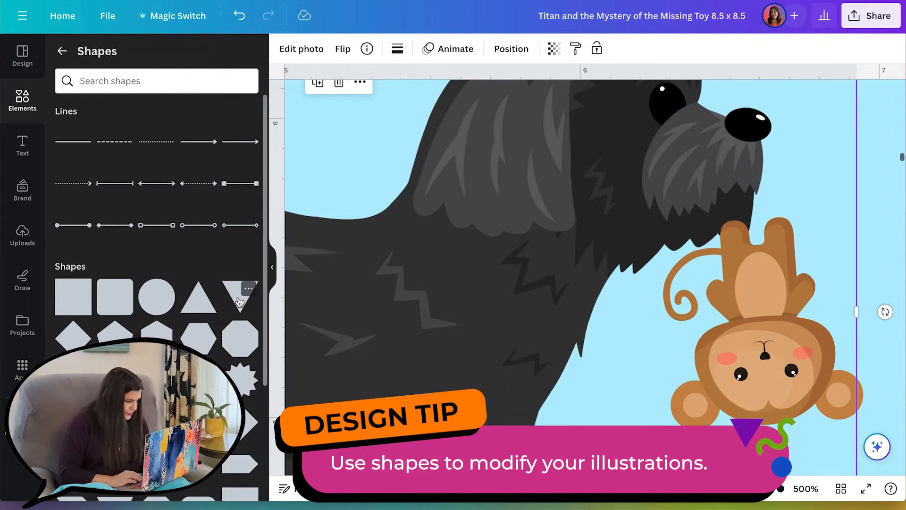
{"action": "left_click", "coordinate": [238, 299]}
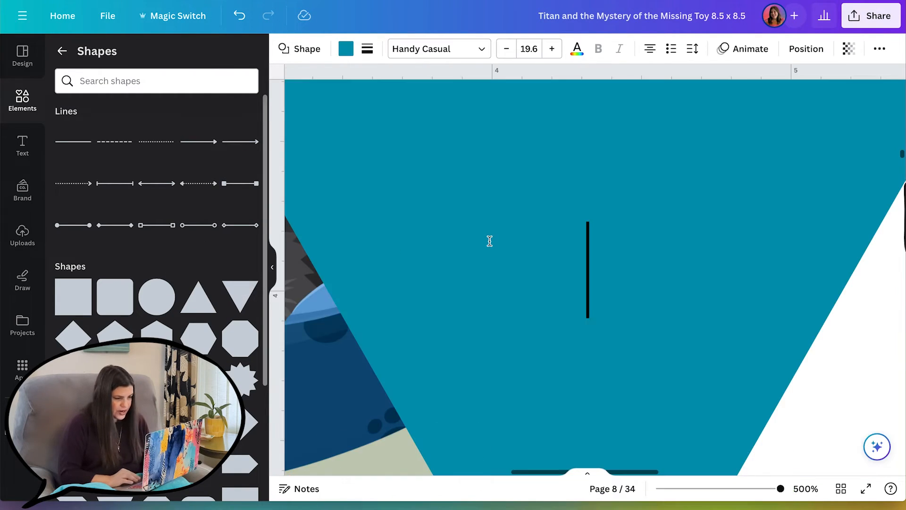
- Shrink the teal inverted triangle and place it over the standing dog's muzzle, just above the hanging monkey's feet
{"action": "left_click_drag", "start_coordinate": [595, 337], "coordinate": [499, 444]}
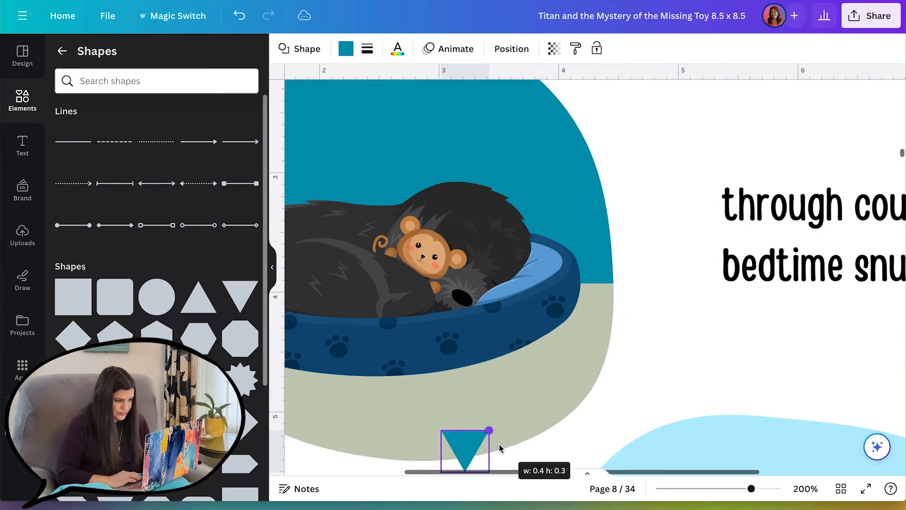
{"action": "scroll", "coordinate": [499, 443], "scroll_direction": "down", "scroll_amount": 4}
{"action": "left_click_drag", "start_coordinate": [463, 251], "coordinate": [627, 311]}
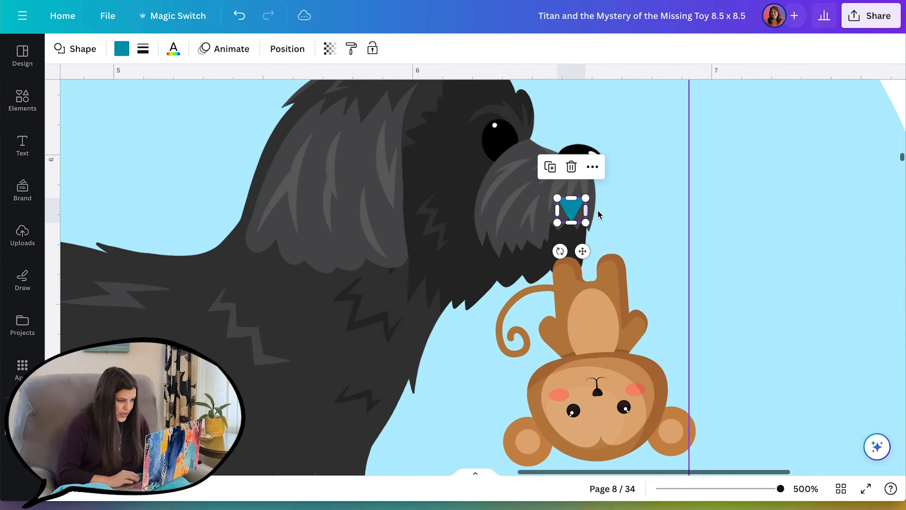
{"action": "mouse_move", "coordinate": [587, 211]}
{"action": "left_mouse_down"}
{"action": "mouse_move", "coordinate": [574, 213]}
{"action": "mouse_move", "coordinate": [592, 217]}
{"action": "mouse_move", "coordinate": [577, 212]}
{"action": "mouse_move", "coordinate": [583, 195]}
{"action": "mouse_move", "coordinate": [579, 221]}
{"action": "left_mouse_up"}
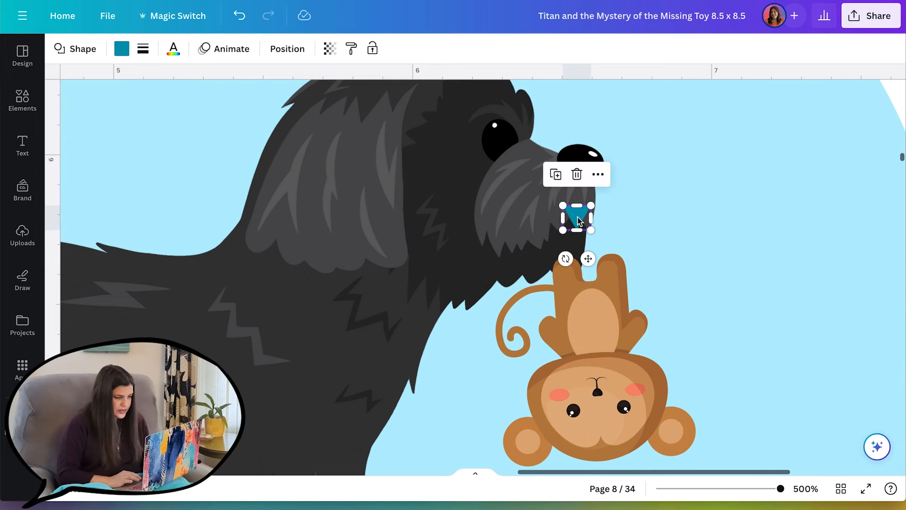
- Recolor the triangle to the dog's grey fur shade #4D4E4F by sampling it from the muzzle
{"action": "left_click", "coordinate": [122, 49]}
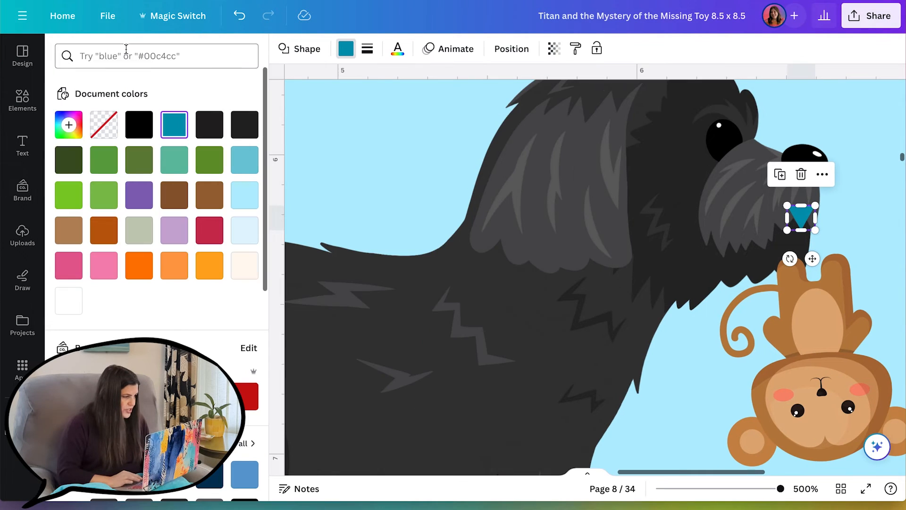
{"action": "left_click", "coordinate": [66, 126]}
{"action": "left_click", "coordinate": [226, 283]}
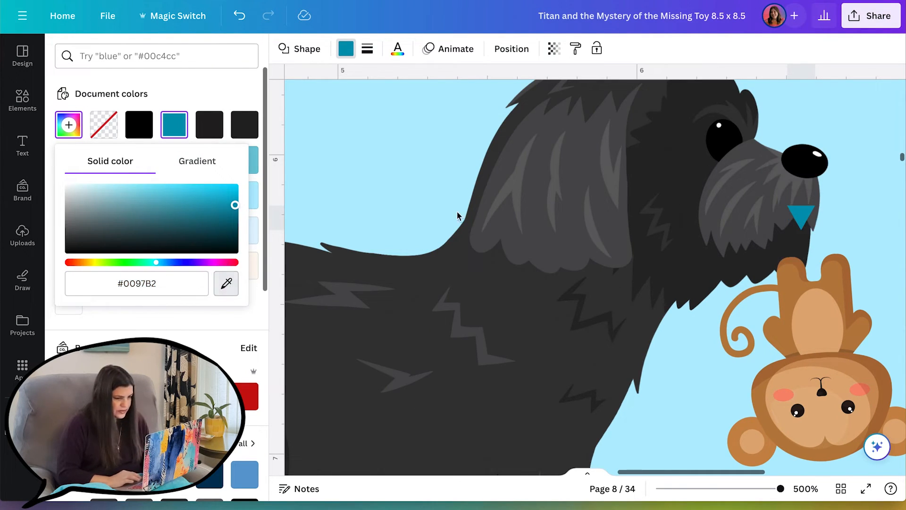
{"action": "left_click", "coordinate": [744, 221]}
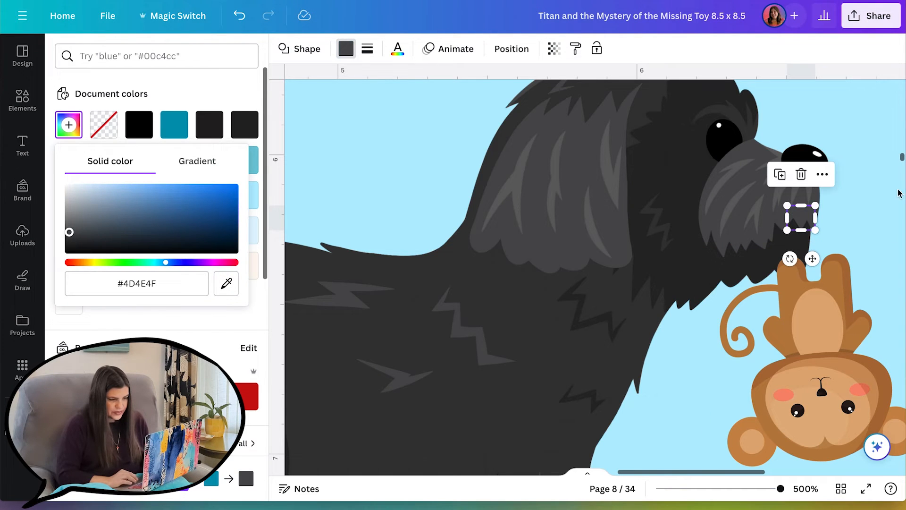
{"action": "left_click", "coordinate": [866, 208]}
- Try shifting the grey triangle sideways along the dog's muzzle and undo the move
{"action": "left_click", "coordinate": [578, 221]}
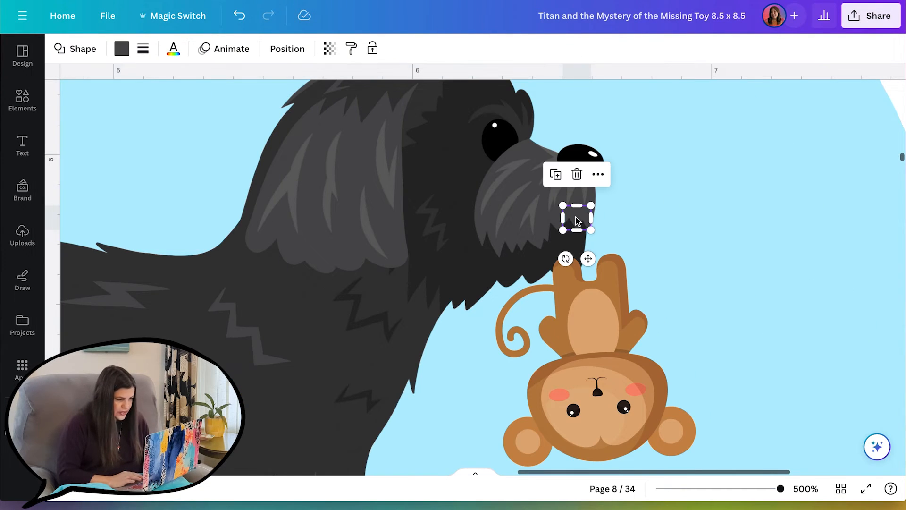
{"action": "mouse_move", "coordinate": [576, 218]}
{"action": "left_mouse_down"}
{"action": "mouse_move", "coordinate": [605, 213]}
{"action": "mouse_move", "coordinate": [589, 217]}
{"action": "left_mouse_up"}
{"action": "left_click_drag", "start_coordinate": [603, 218], "coordinate": [593, 219]}
{"action": "key", "text": "ctrl+z"}
- Move the upside-down monkey up to the dog's mouth and shift the grey triangle so it blends one foot into the fur
{"action": "left_click", "coordinate": [695, 439]}
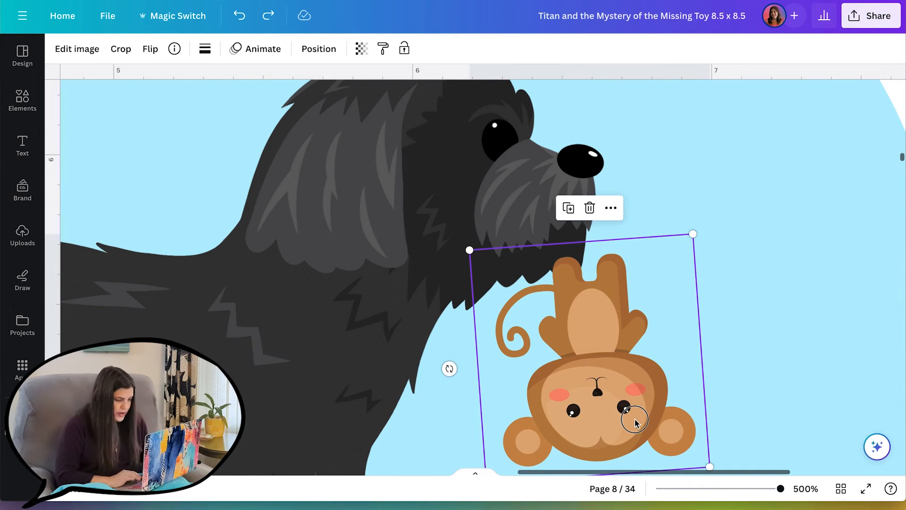
{"action": "left_click_drag", "start_coordinate": [635, 421], "coordinate": [638, 377]}
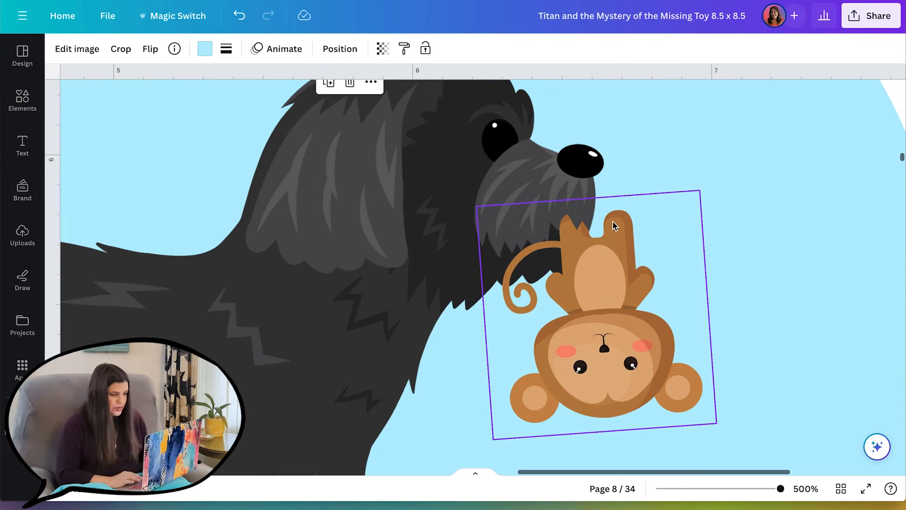
{"action": "left_click", "coordinate": [575, 218]}
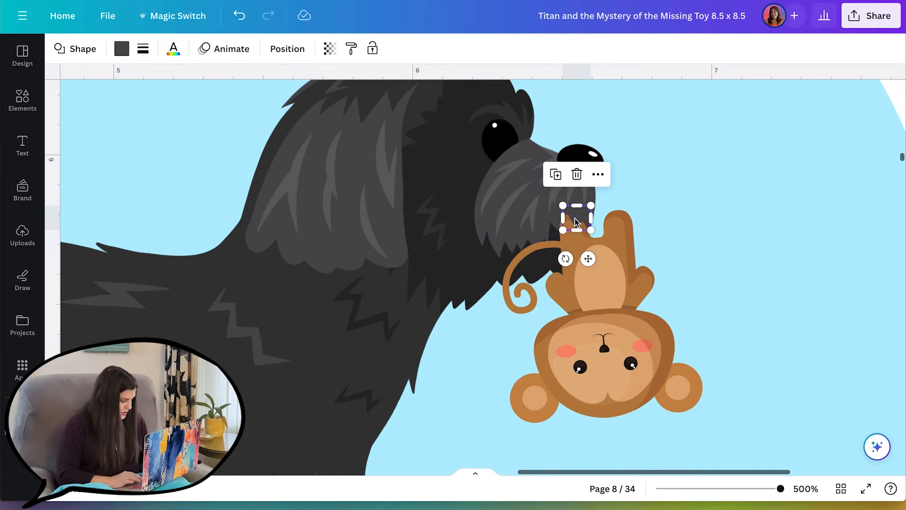
{"action": "left_click_drag", "start_coordinate": [575, 218], "coordinate": [559, 223]}
{"action": "left_click", "coordinate": [710, 168]}
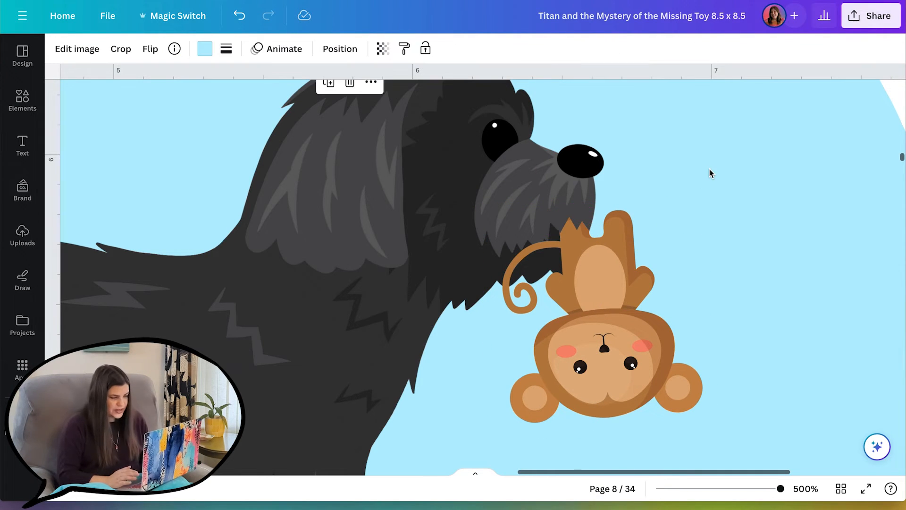
- Copy the toy monkey from the backyard scene on page 8 into the purple scene on page 9
{"action": "key", "text": "ctrl+minus"}
{"action": "key", "text": "ctrl+minus"}
{"action": "key", "text": "ctrl+minus"}
{"action": "key", "text": "ctrl+minus"}
{"action": "key", "text": "ctrl+minus"}
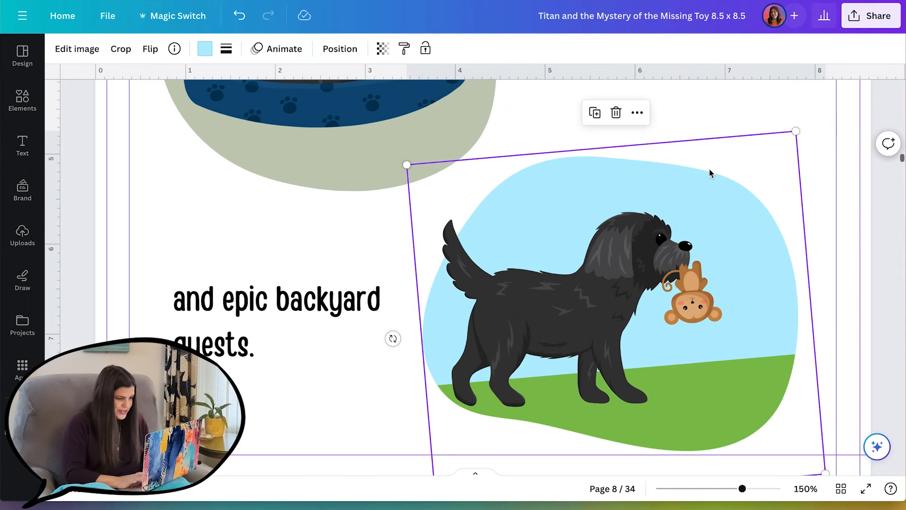
{"action": "key", "text": "ctrl+minus"}
{"action": "key", "text": "ctrl+minus"}
{"action": "key", "text": "ctrl+minus"}
{"action": "scroll", "coordinate": [718, 246], "scroll_direction": "down", "scroll_amount": 3}
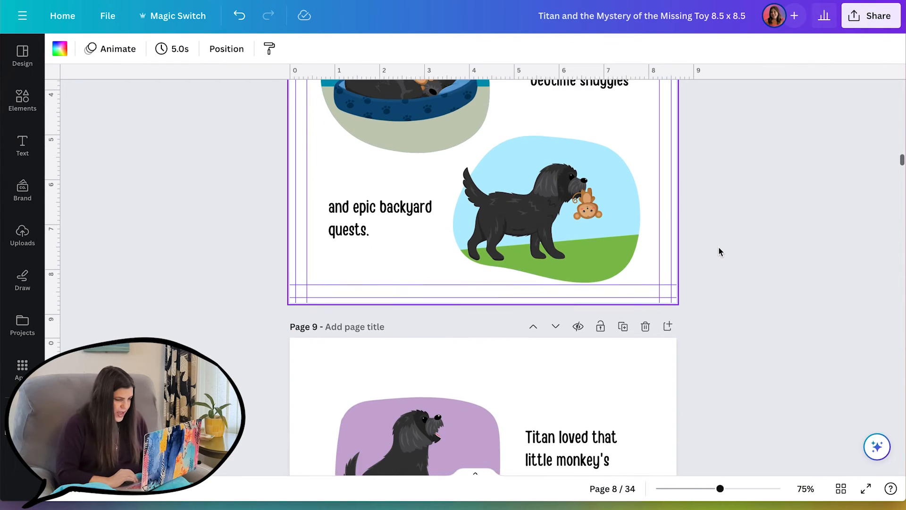
{"action": "left_click", "coordinate": [589, 207]}
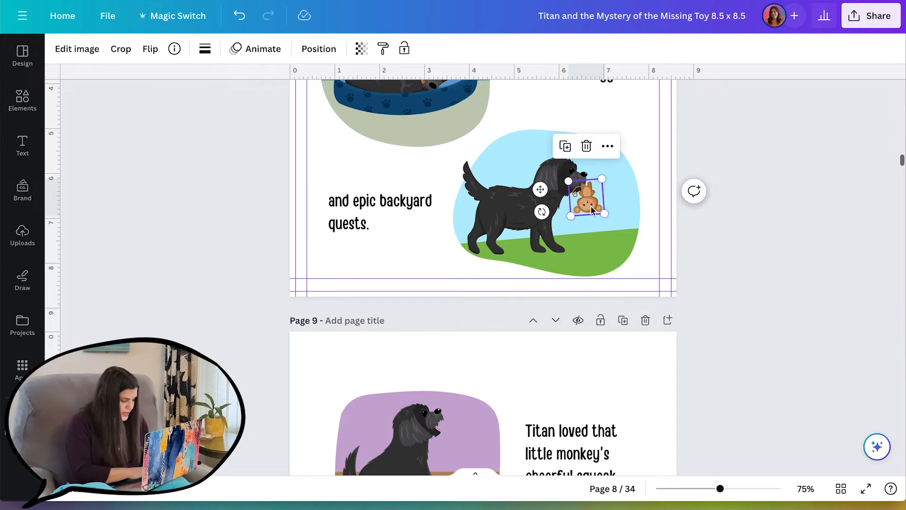
{"action": "scroll", "coordinate": [593, 210], "scroll_direction": "down", "scroll_amount": 5}
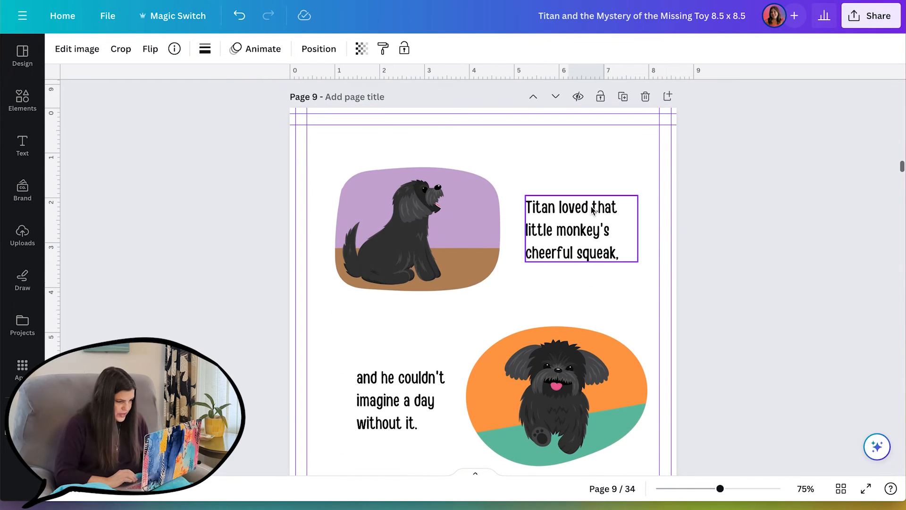
{"action": "key", "text": "ctrl+plus"}
{"action": "key", "text": "ctrl+plus"}
{"action": "key", "text": "ctrl+plus"}
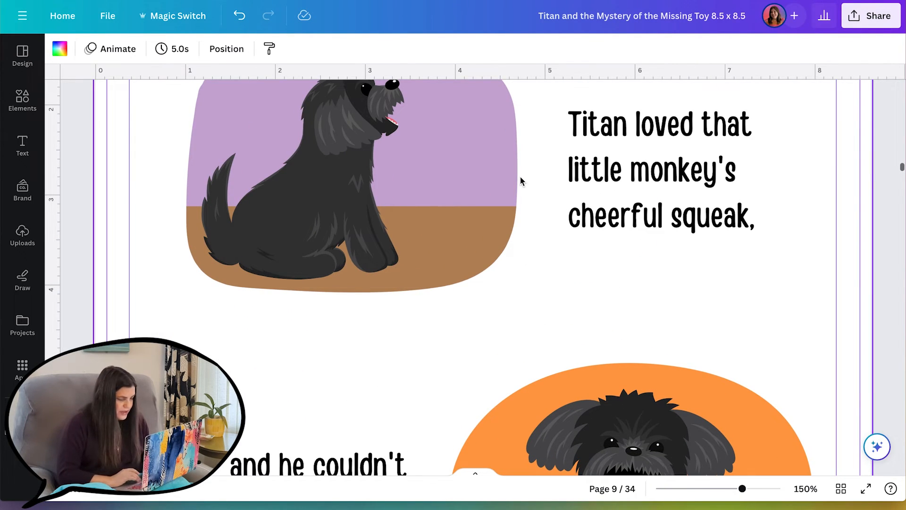
{"action": "scroll", "coordinate": [449, 248], "scroll_direction": "up", "scroll_amount": 3}
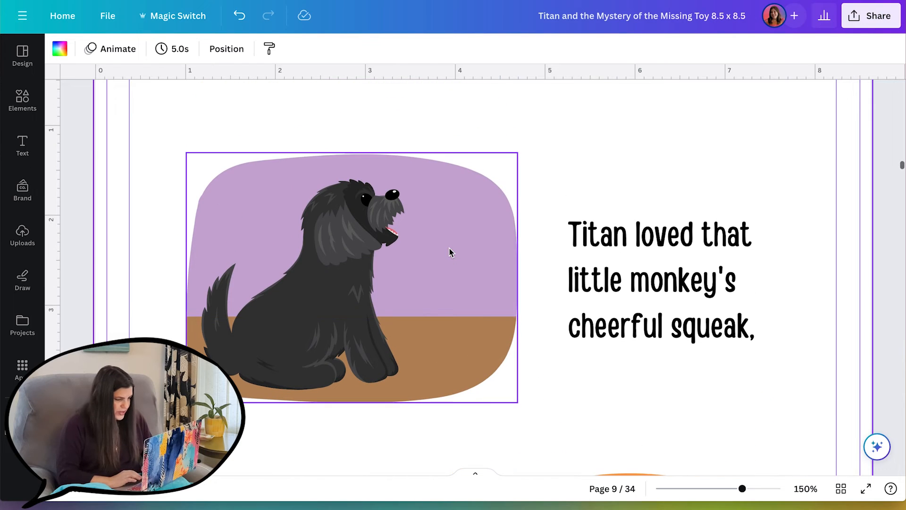
- Rotate the copied monkey to a tilted upright pose and position it at the sitting dog's open mouth
{"action": "left_click_drag", "start_coordinate": [476, 324], "coordinate": [439, 321]}
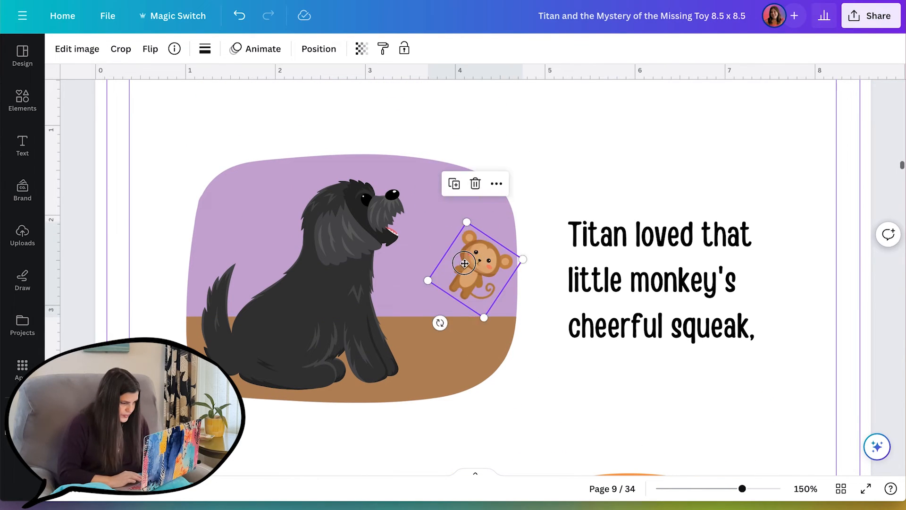
{"action": "left_click_drag", "start_coordinate": [473, 263], "coordinate": [399, 224]}
{"action": "key", "text": "ctrl+plus"}
{"action": "key", "text": "ctrl+plus"}
{"action": "key", "text": "ctrl+plus"}
{"action": "key", "text": "ctrl+plus"}
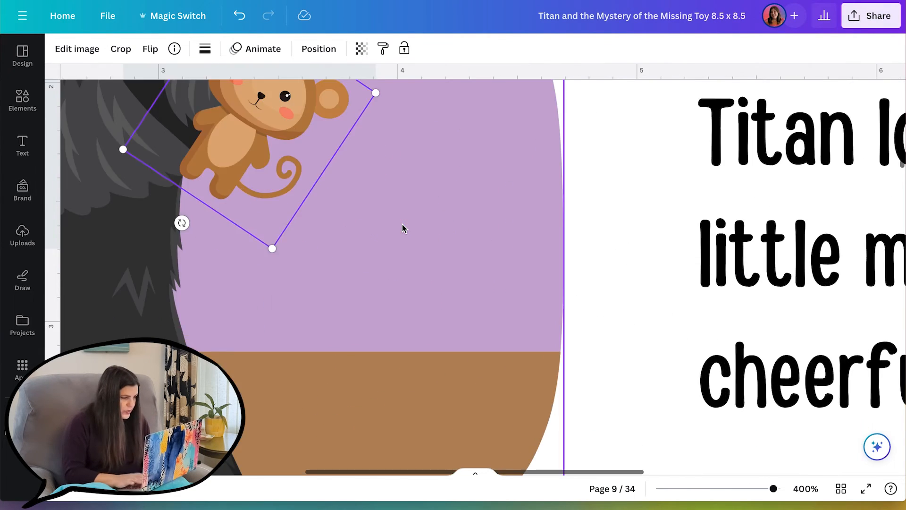
{"action": "scroll", "coordinate": [402, 229], "scroll_direction": "left", "scroll_amount": 3}
{"action": "scroll", "coordinate": [402, 229], "scroll_direction": "up", "scroll_amount": 5}
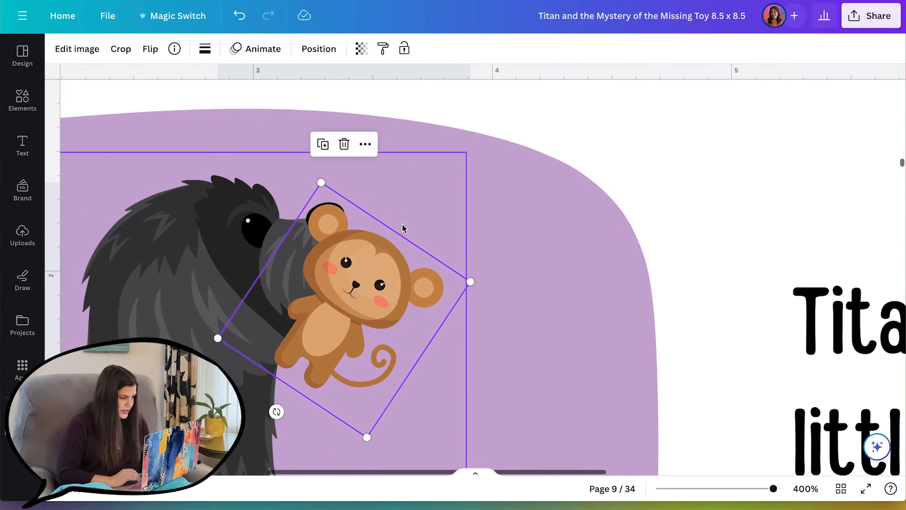